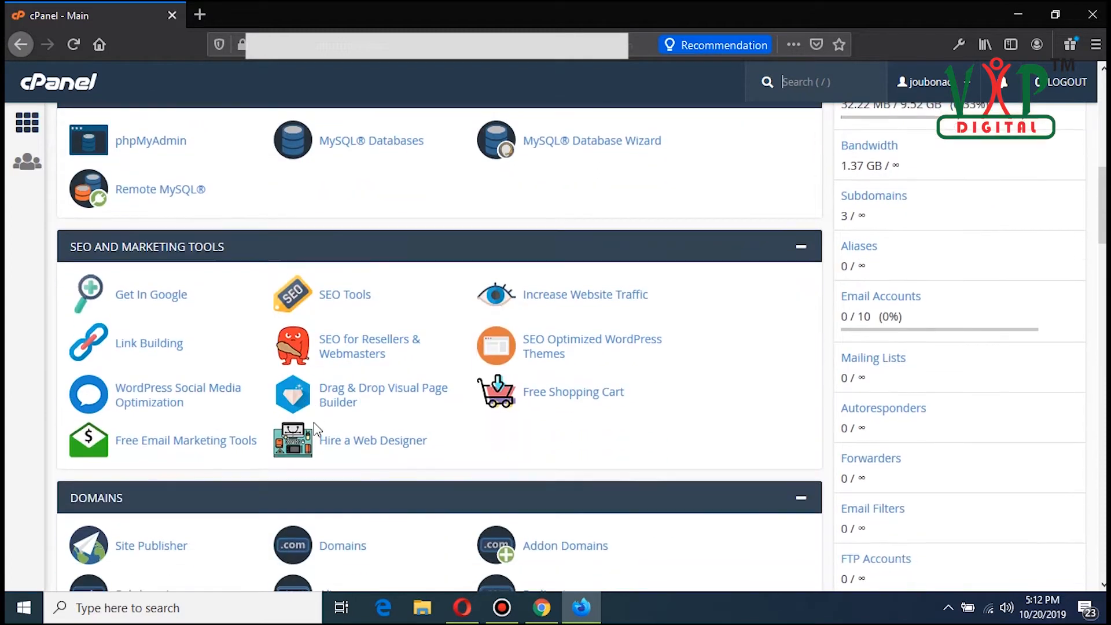
pyautogui.scroll(-13, 314, 423)
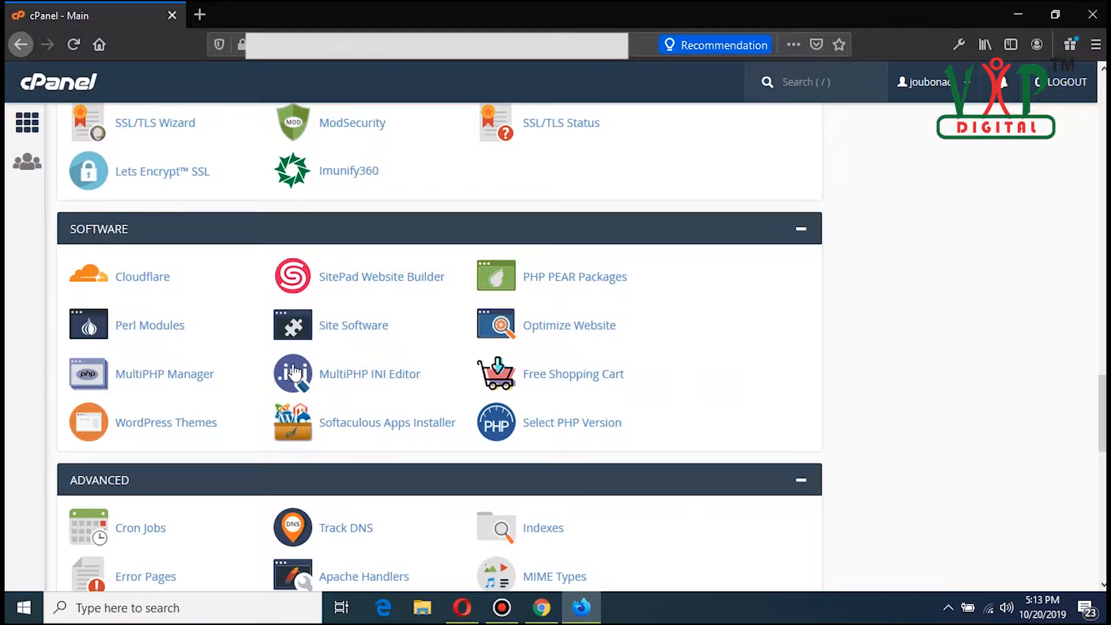
# Step: Open Softaculous Apps Installer, choose WordPress and start its installation
pyautogui.click(416, 429)
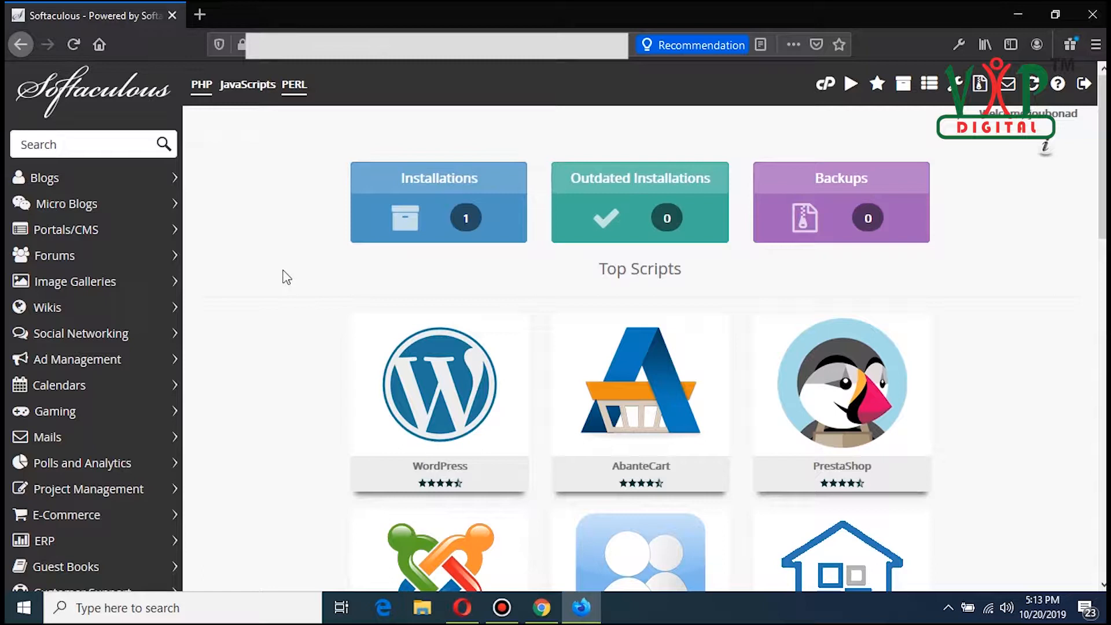
pyautogui.click(444, 392)
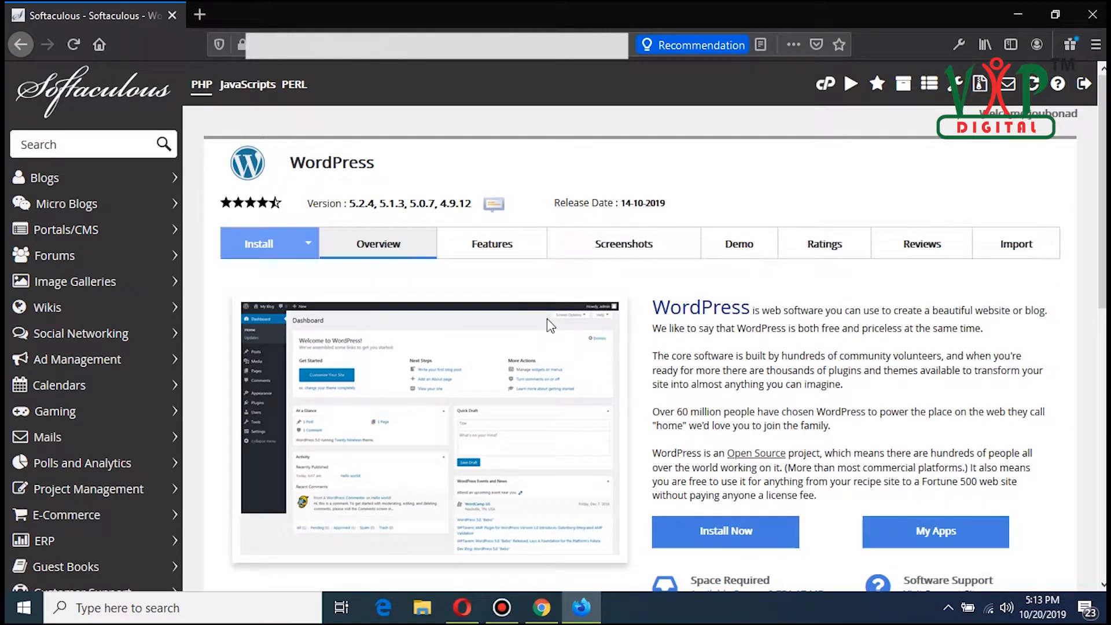
pyautogui.scroll(-3, 548, 320)
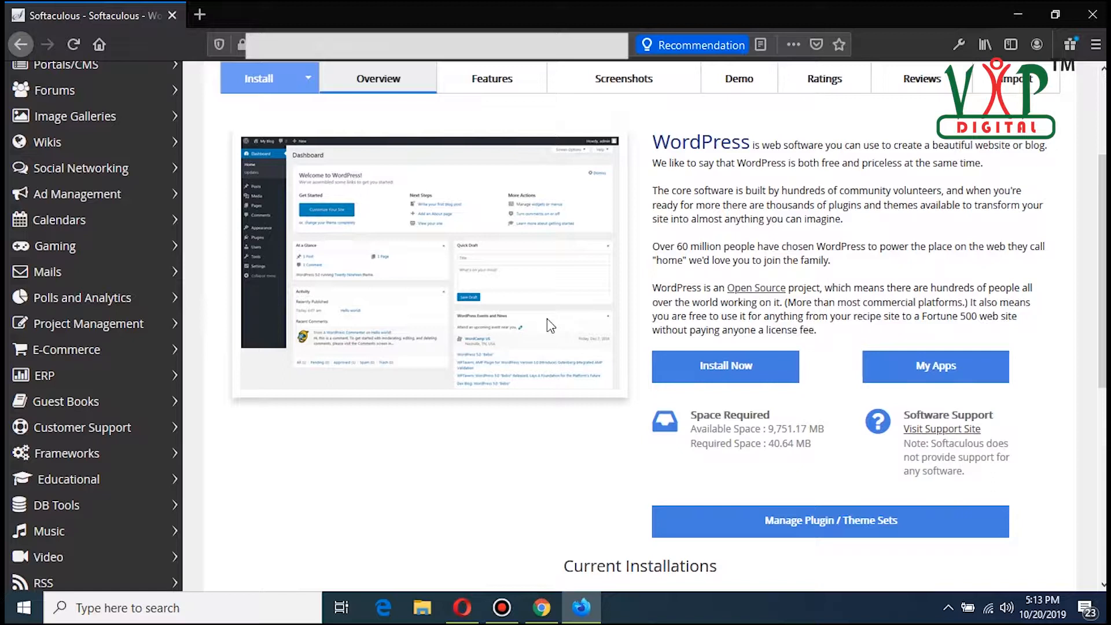
pyautogui.click(715, 380)
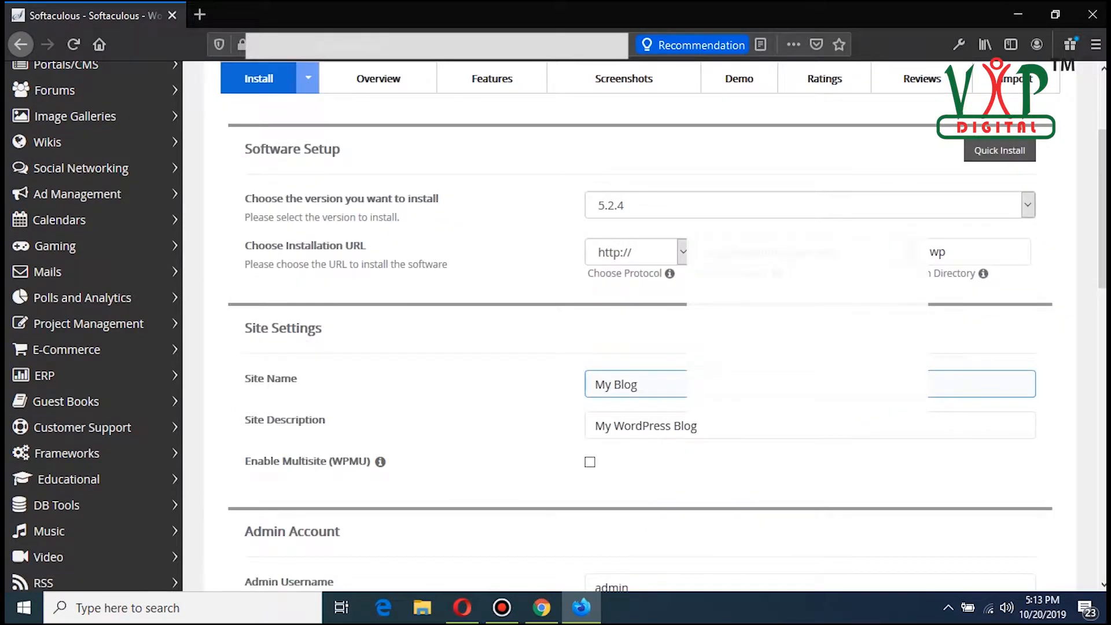
pyautogui.click(1028, 204)
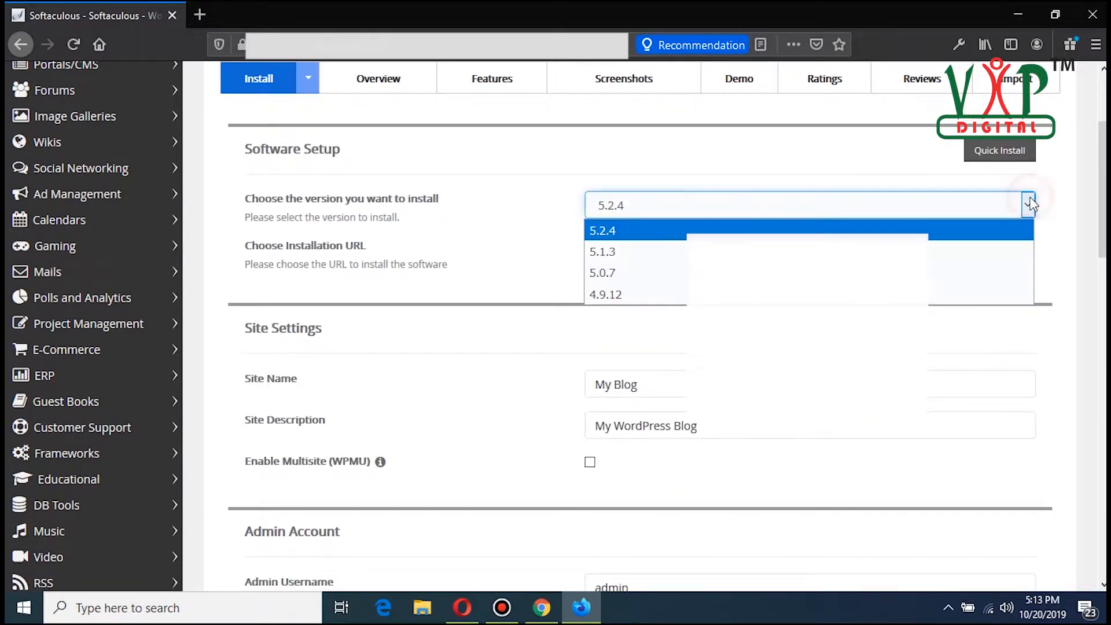
pyautogui.click(1030, 204)
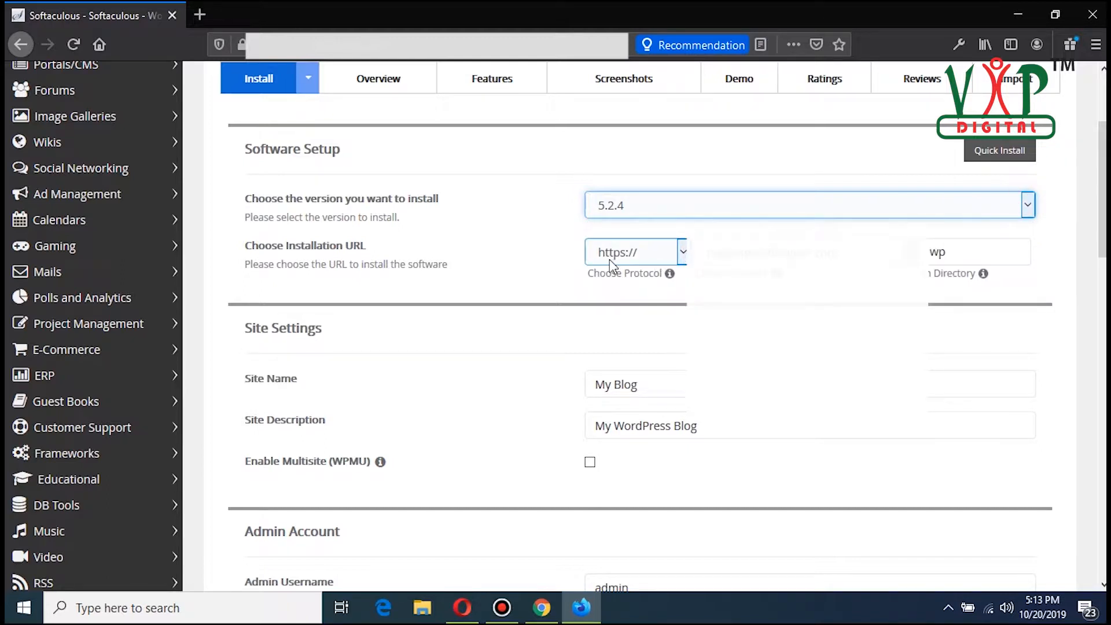
pyautogui.click(804, 253)
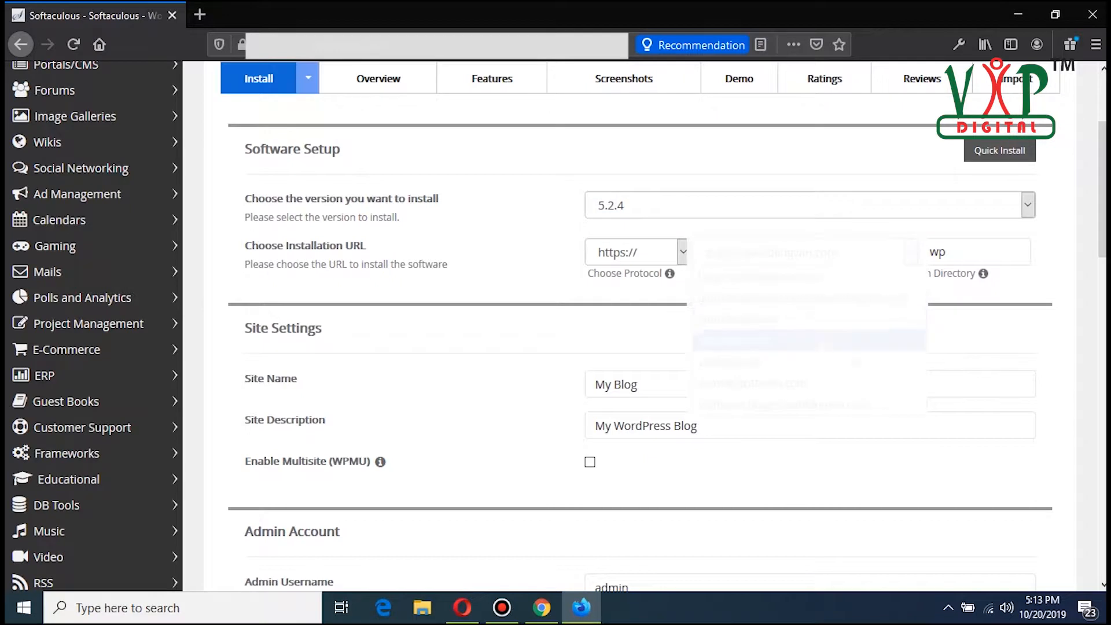
pyautogui.click(808, 362)
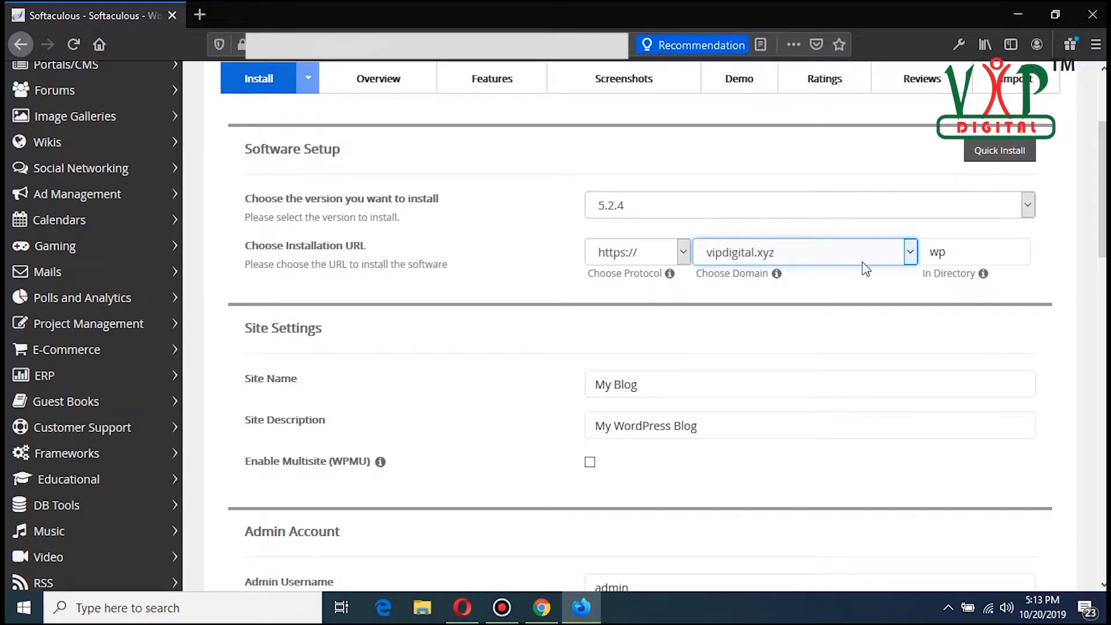
pyautogui.press('BackSpace')
pyautogui.press('BackSpace')
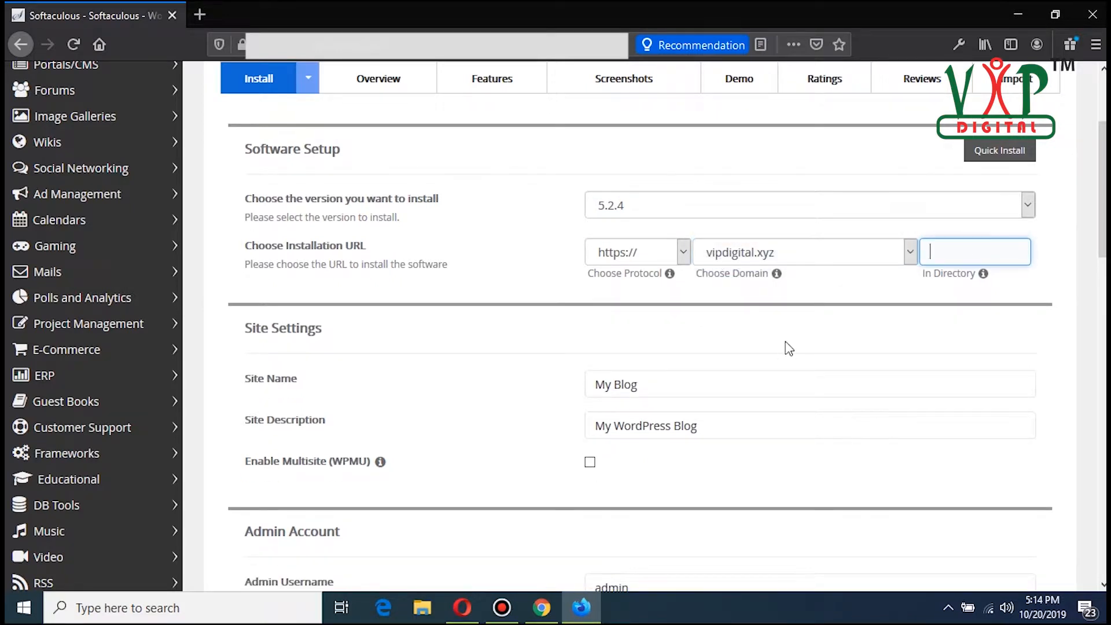
# Step: Set the site name to vipdigital.xyz and the description to "This is vipdigital.xyz wordpress website."
pyautogui.scroll(-2, 553, 377)
pyautogui.tripleClick(694, 302)
pyautogui.write('vipdigital.xyz')
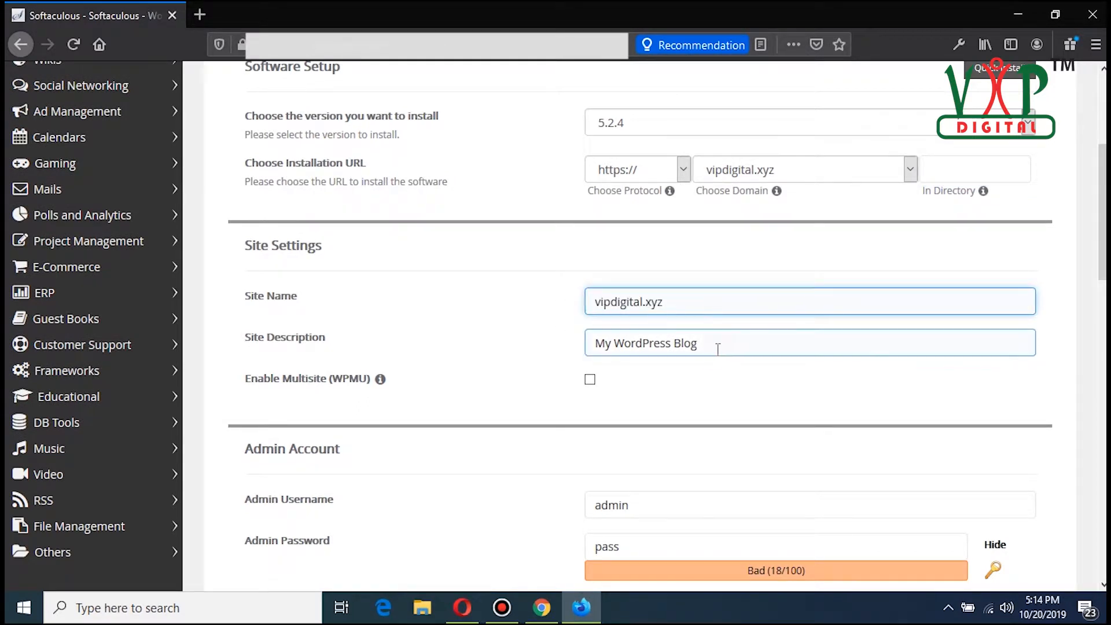
pyautogui.moveTo(717, 345); pyautogui.dragTo(573, 347)
pyautogui.write('This is vipdigital.xyz')
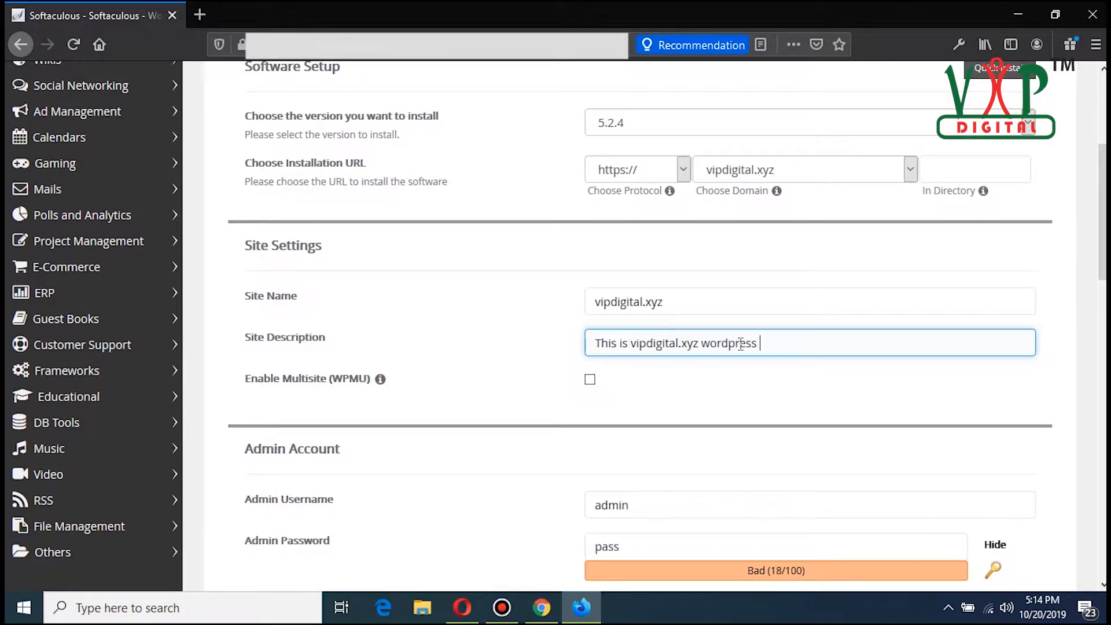
pyautogui.scroll(-4, 454, 402)
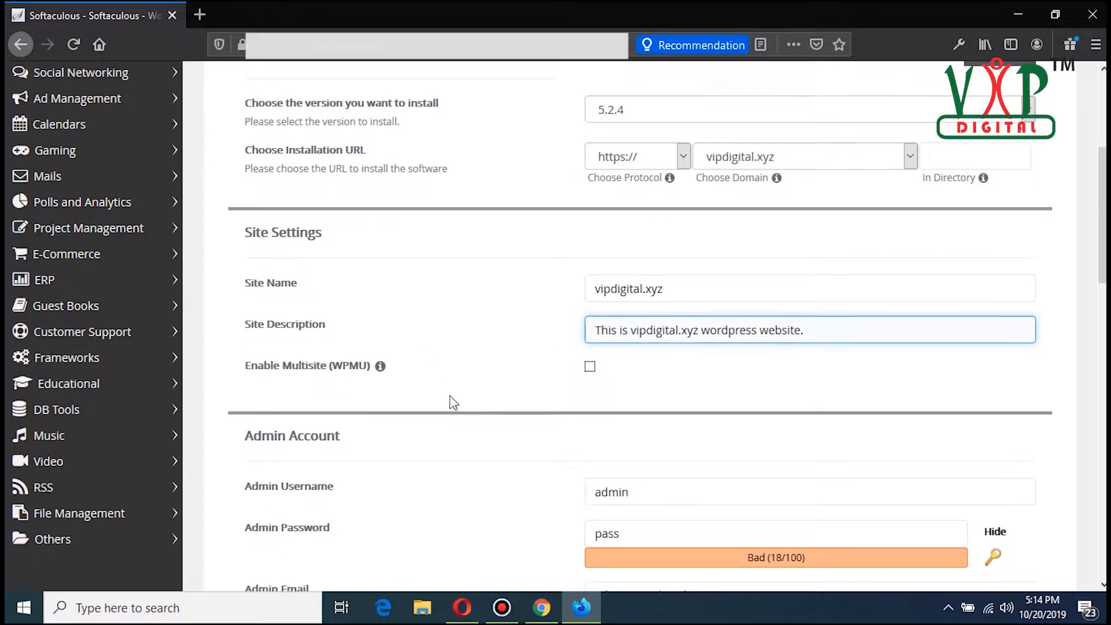
# Step: Enter a new admin account password
pyautogui.click(645, 258)
pyautogui.click(653, 296)
pyautogui.hotkey('ctrl', 'a')
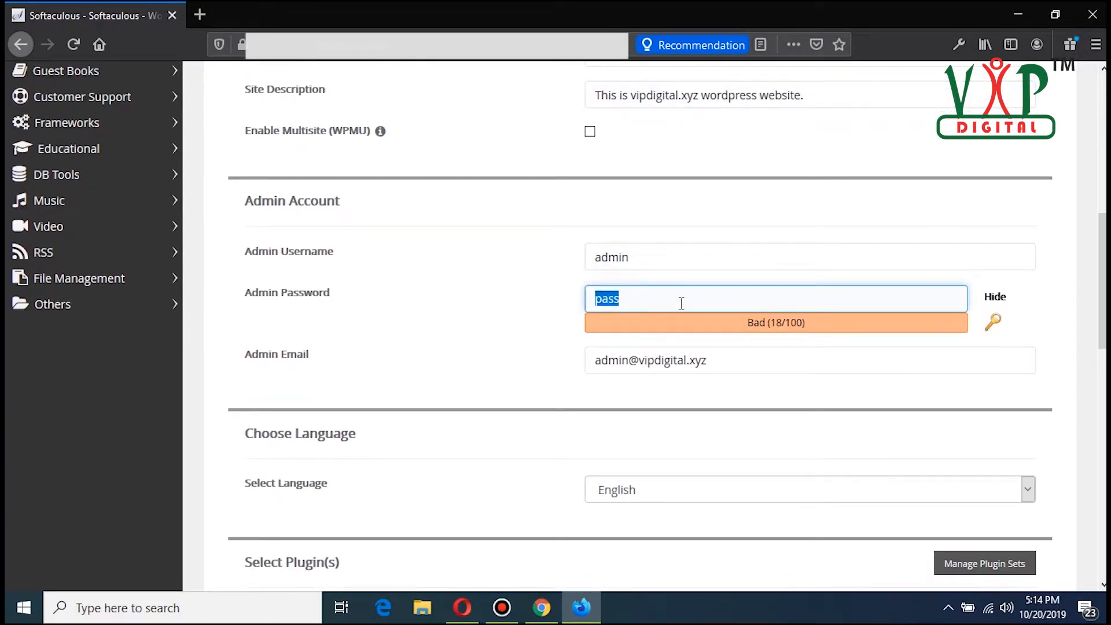
pyautogui.write('ad')
pyautogui.press('BackSpace')
pyautogui.press('BackSpace')
pyautogui.write('123456')
pyautogui.click(1007, 297)
pyautogui.moveTo(705, 297); pyautogui.dragTo(551, 307)
pyautogui.press('BackSpace')
pyautogui.write('••••••')
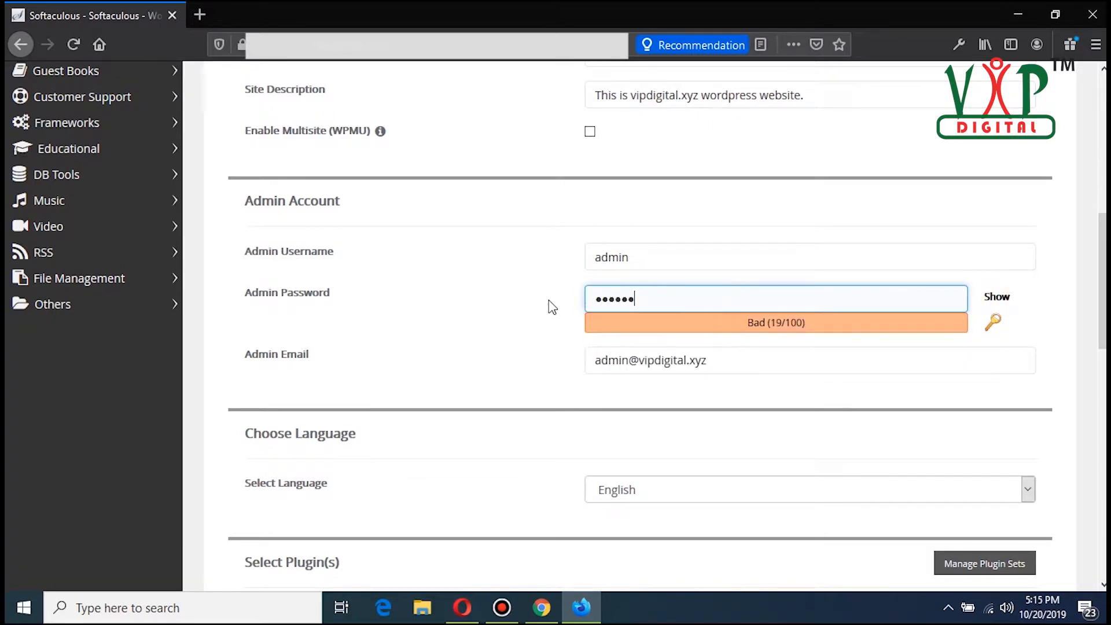
# Step: Change the admin email to the site's Gmail address
pyautogui.moveTo(639, 360); pyautogui.dragTo(554, 362)
pyautogui.press('BackSpace')
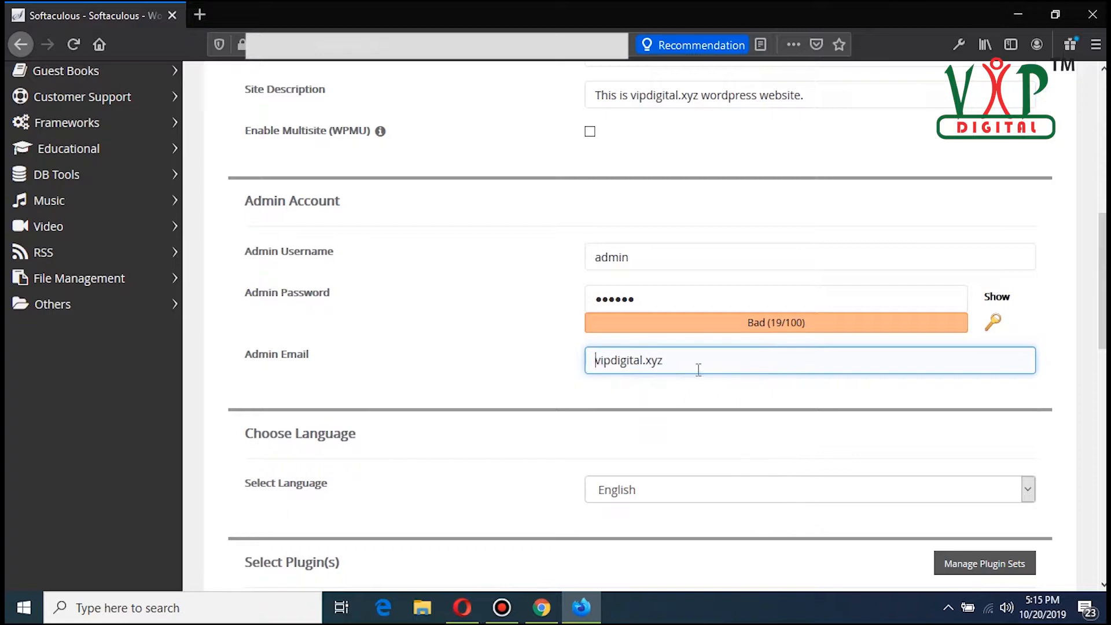
pyautogui.write('@gmail.com')
# Step: Expand Advanced Options and review the database, auto-upgrade and backup settings
pyautogui.scroll(-5, 705, 366)
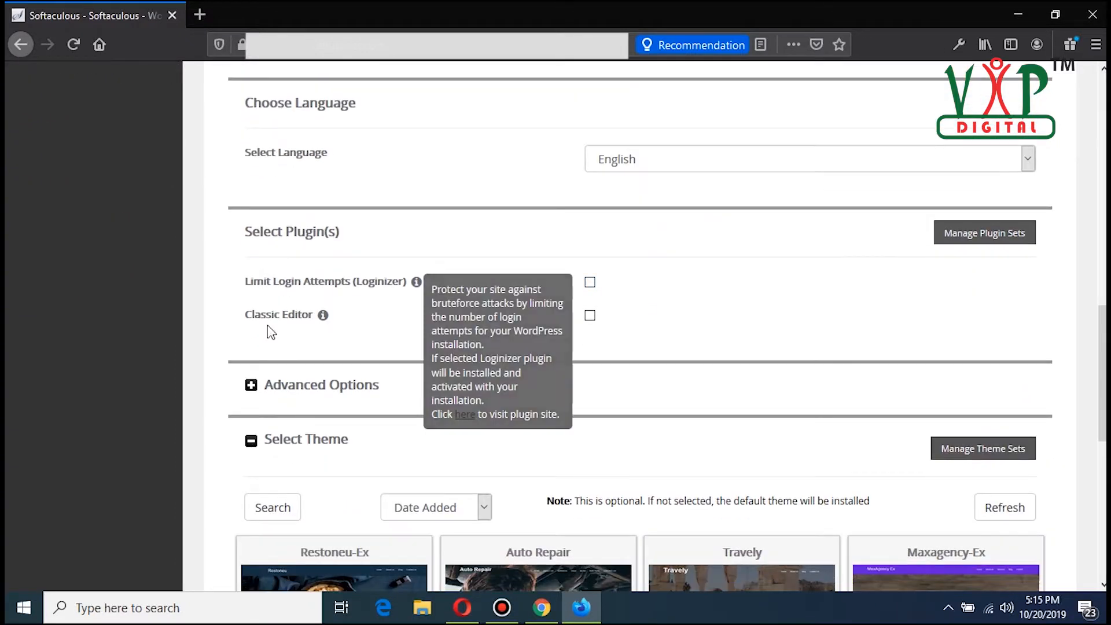
pyautogui.scroll(-3, 270, 278)
pyautogui.click(272, 223)
pyautogui.scroll(-2, 509, 238)
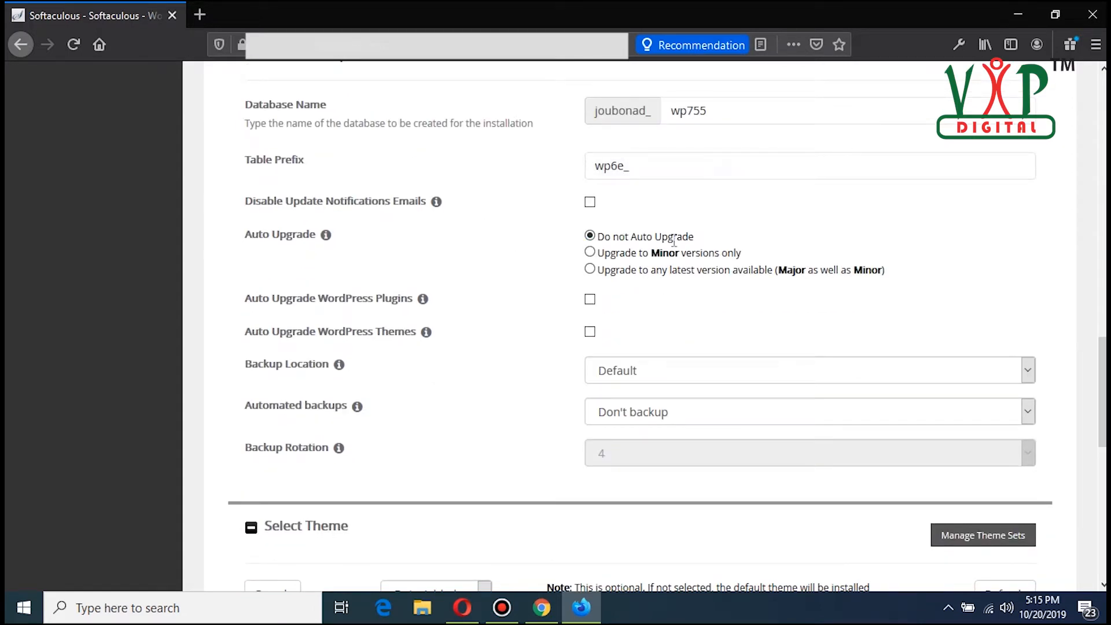
pyautogui.scroll(-2, 579, 318)
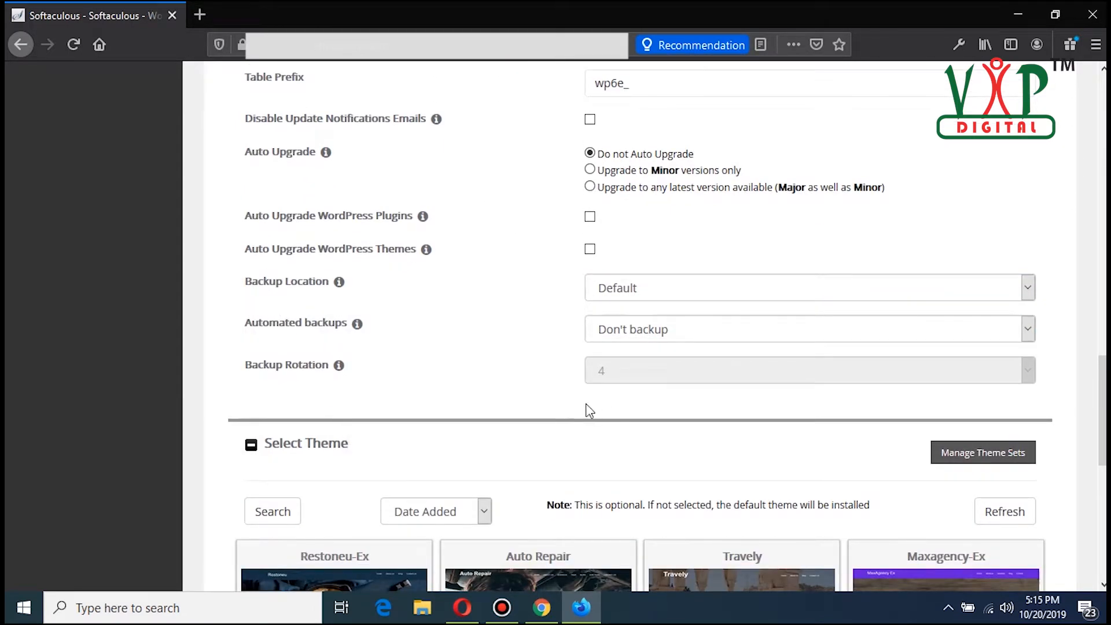
pyautogui.scroll(-2, 521, 399)
pyautogui.scroll(5, 463, 364)
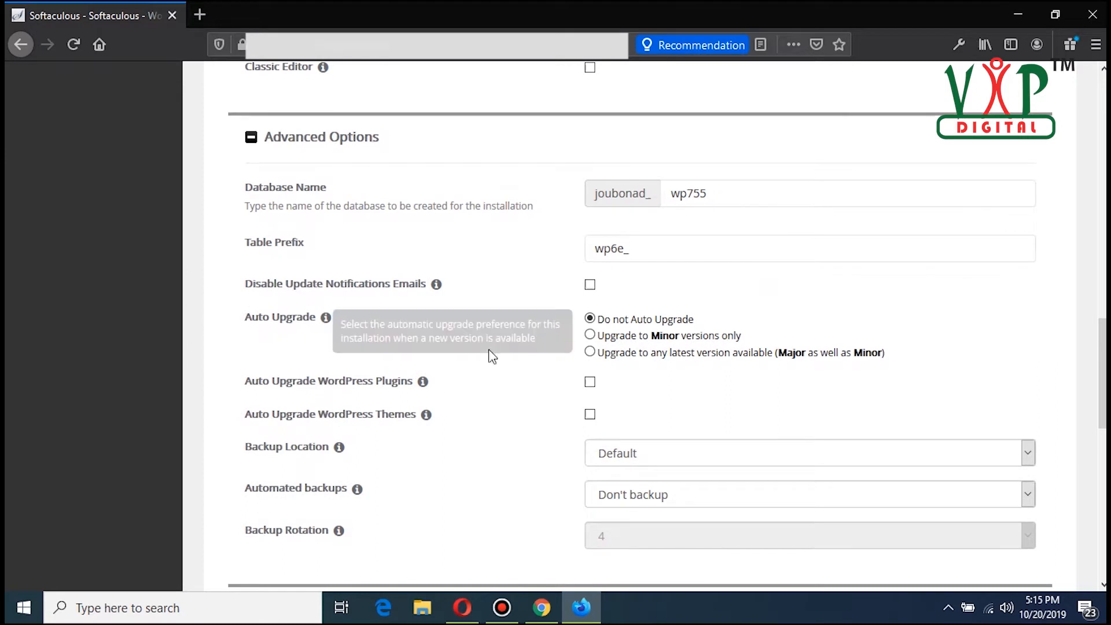
pyautogui.scroll(-8, 521, 347)
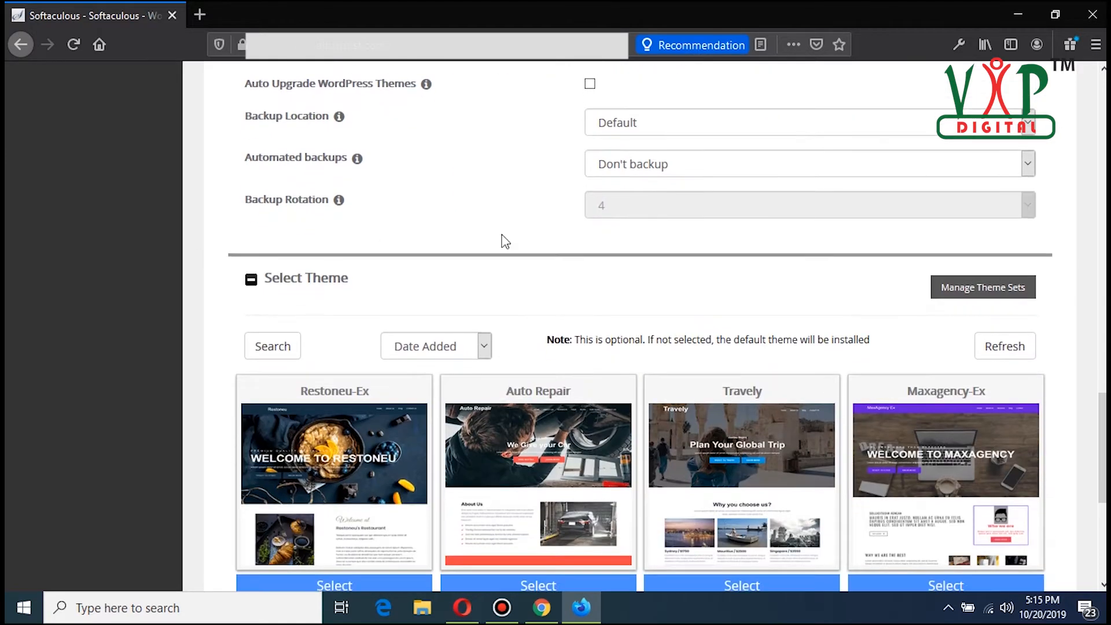
pyautogui.scroll(-3, 463, 220)
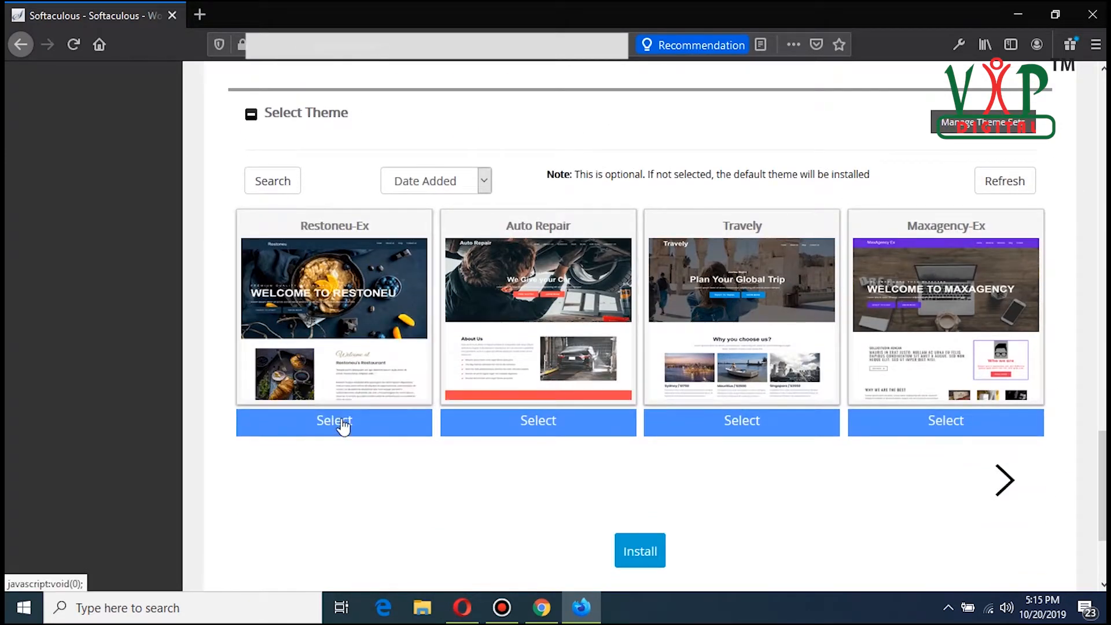
# Step: Select the Maxagency-Ex theme and start the WordPress installation
pyautogui.click(962, 422)
pyautogui.scroll(-2, 1078, 246)
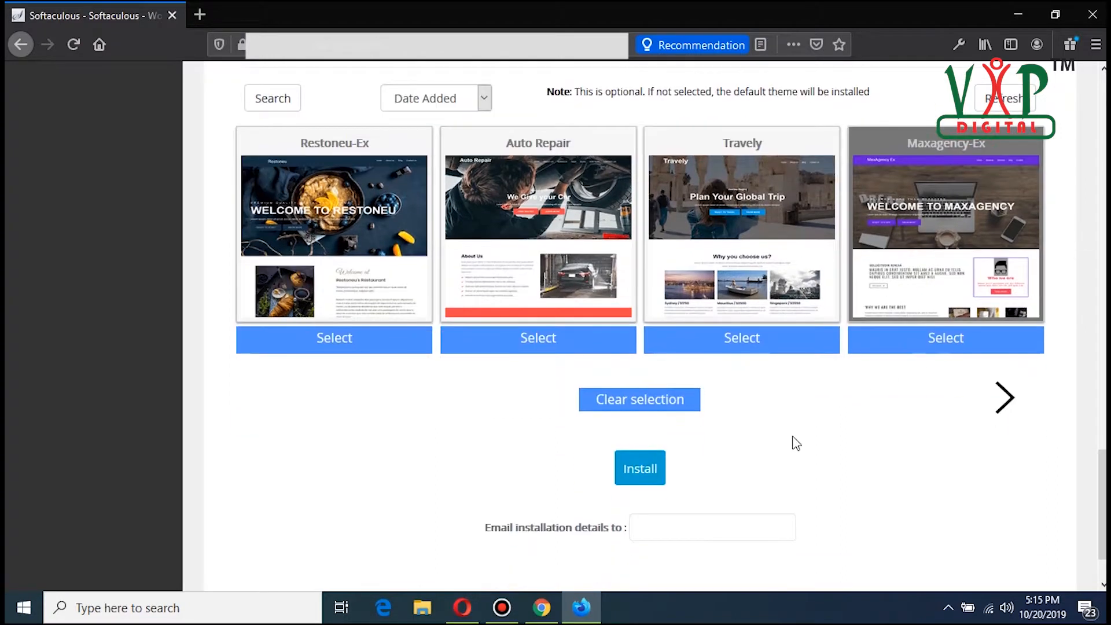
pyautogui.scroll(-2, 796, 443)
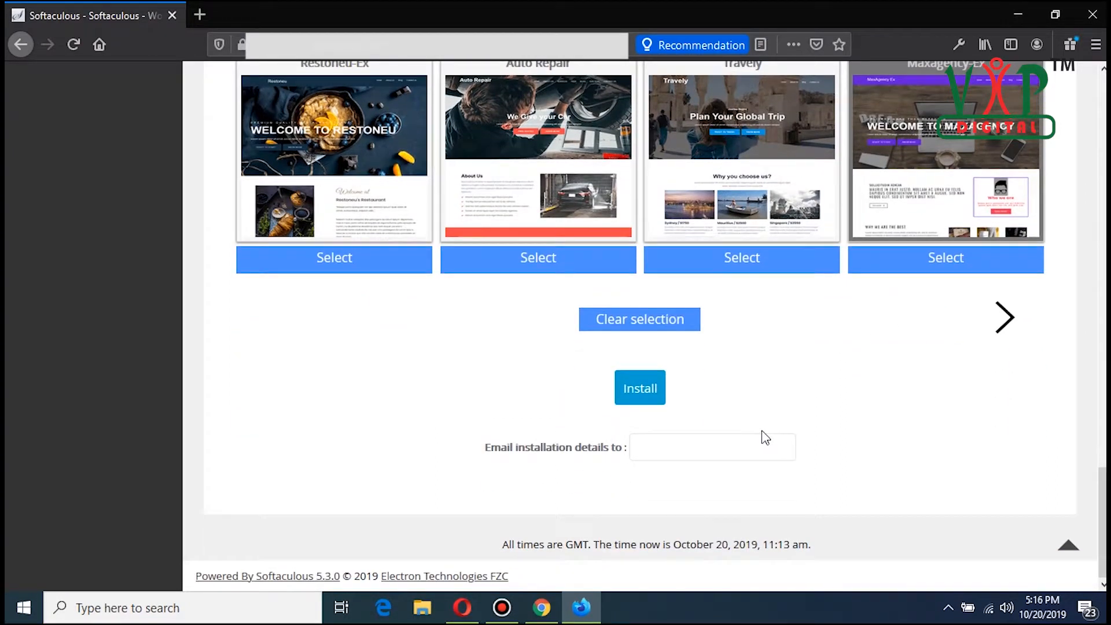
pyautogui.click(649, 390)
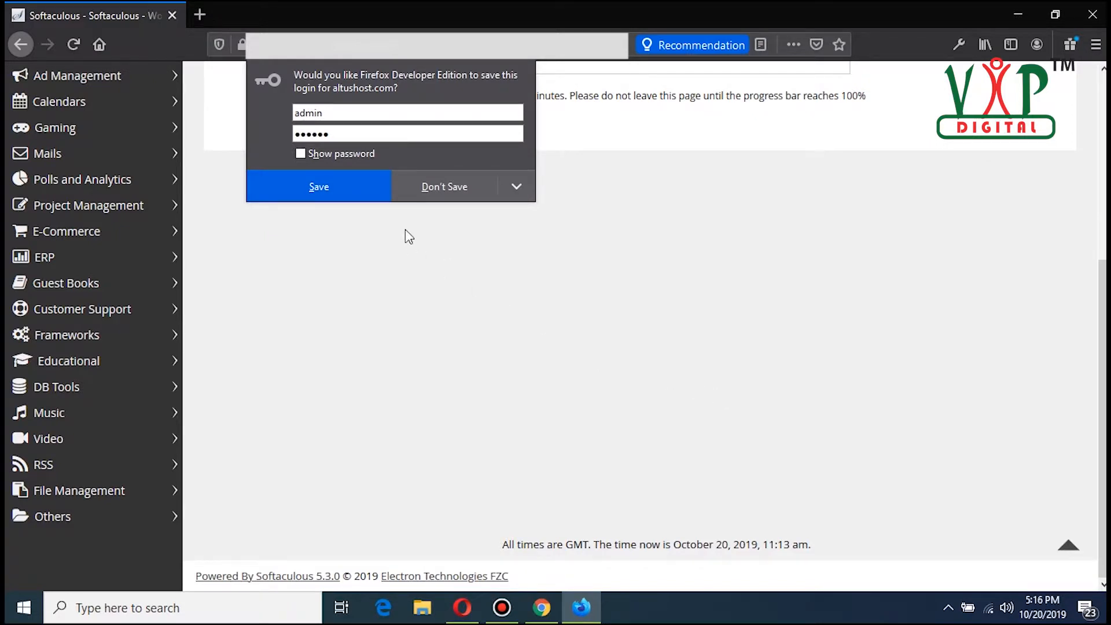
# Step: Save the admin login in the browser's password prompt
pyautogui.click(368, 191)
pyautogui.scroll(5, 682, 328)
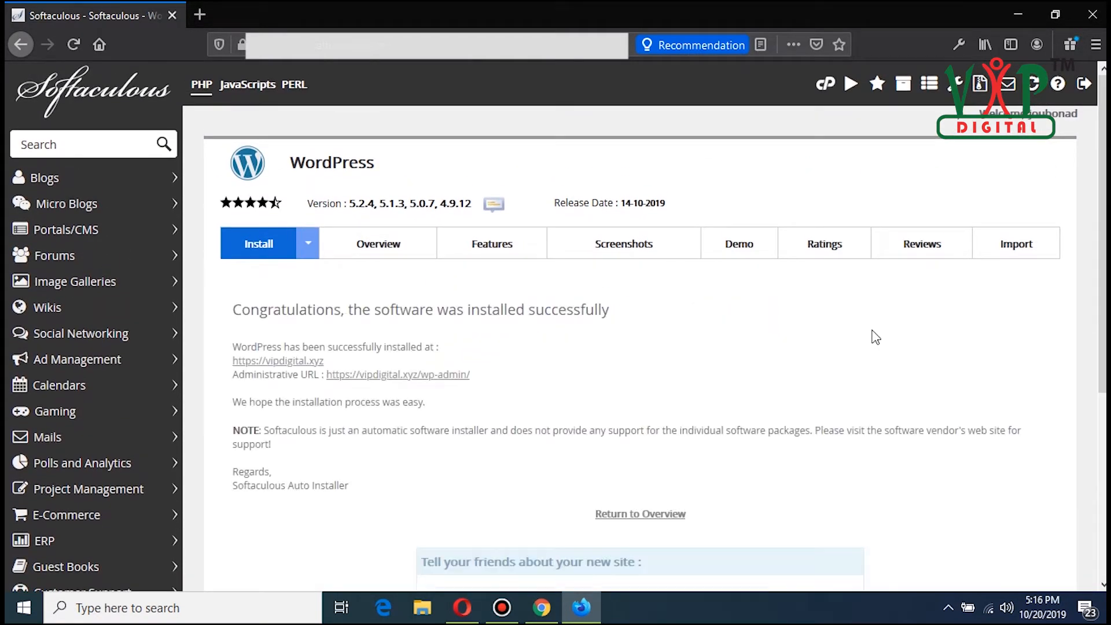
pyautogui.scroll(-2, 876, 337)
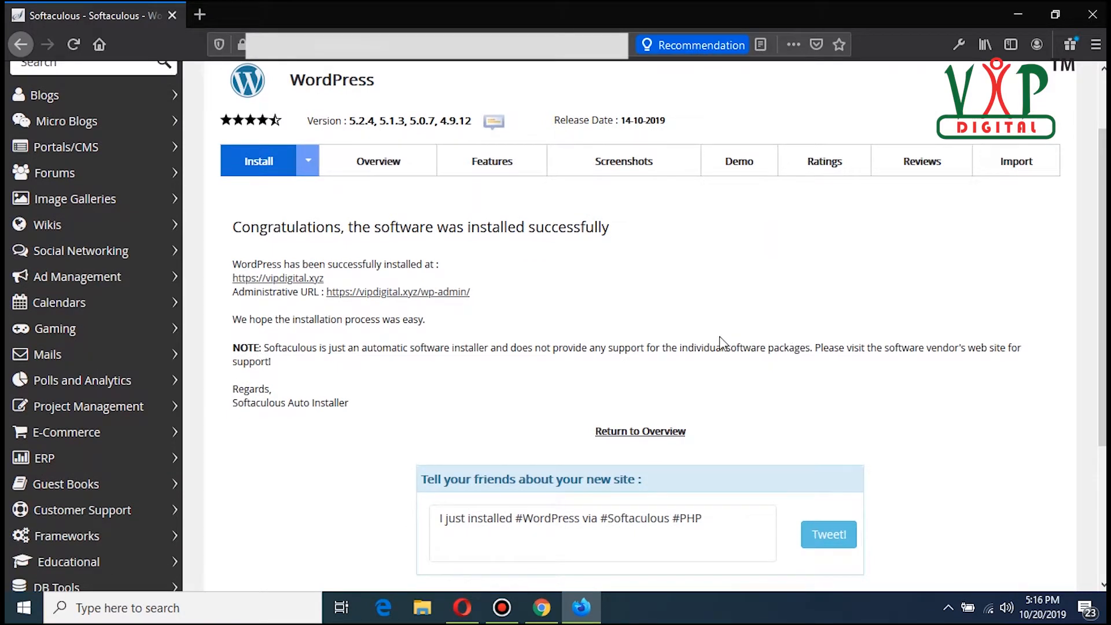
pyautogui.scroll(-2, 720, 343)
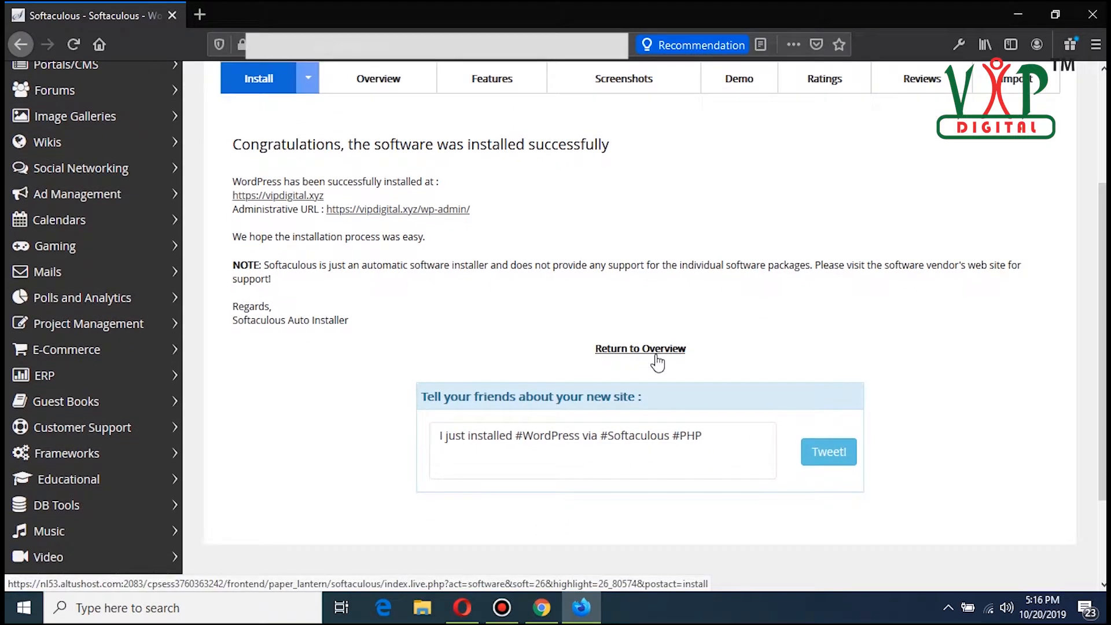
# Step: Return to the overview and examine the current installations list
pyautogui.click(656, 356)
pyautogui.scroll(-5, 784, 355)
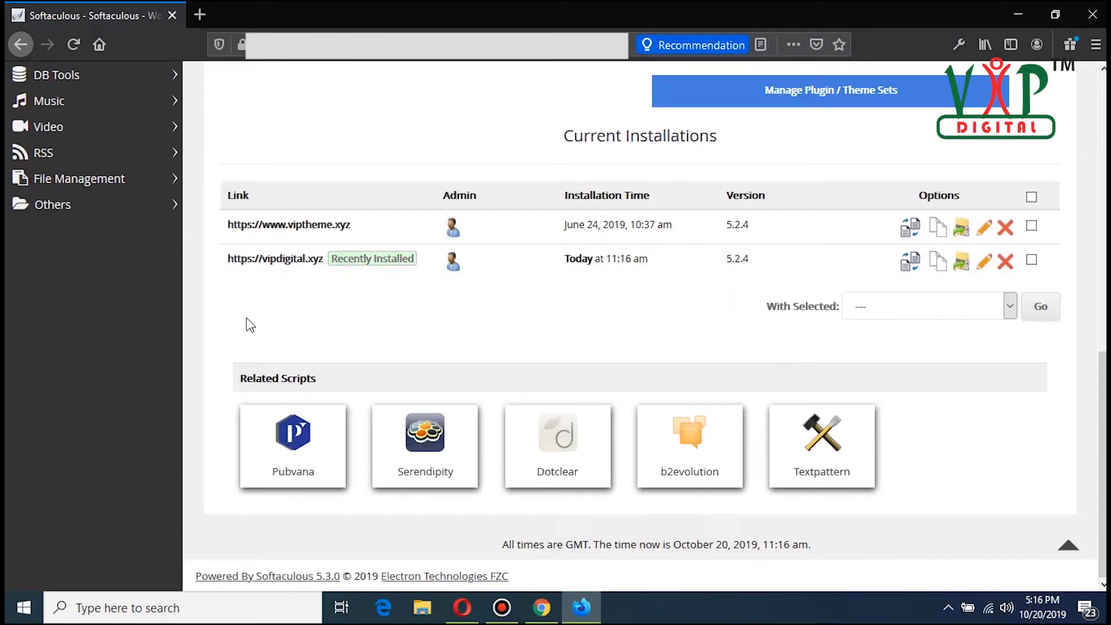
pyautogui.moveTo(221, 261); pyautogui.dragTo(335, 312)
pyautogui.click(334, 310)
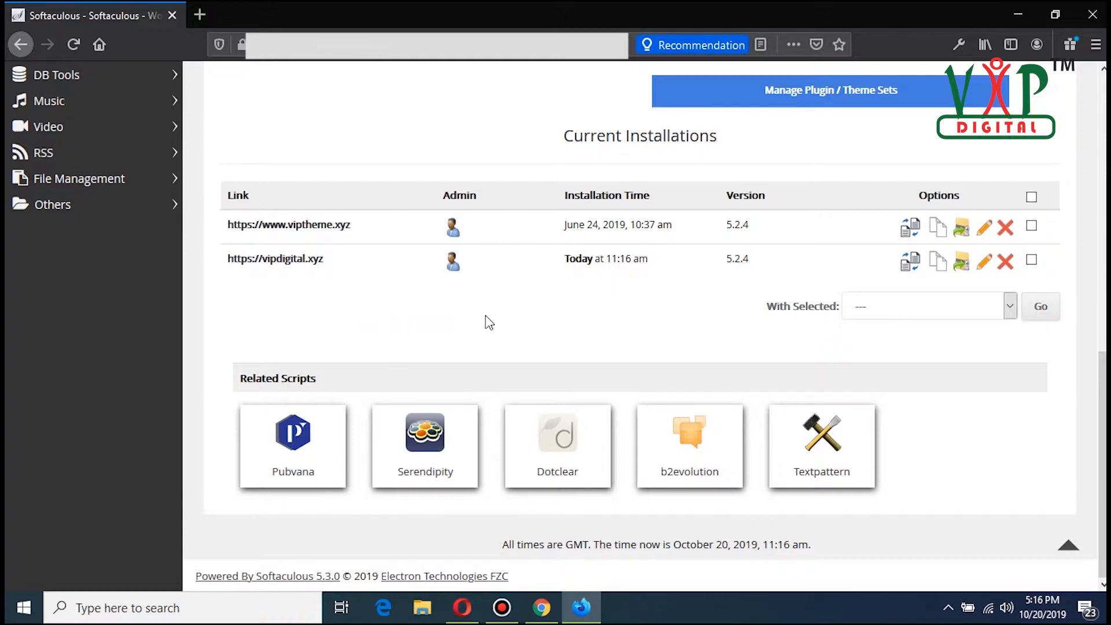
pyautogui.scroll(3, 484, 320)
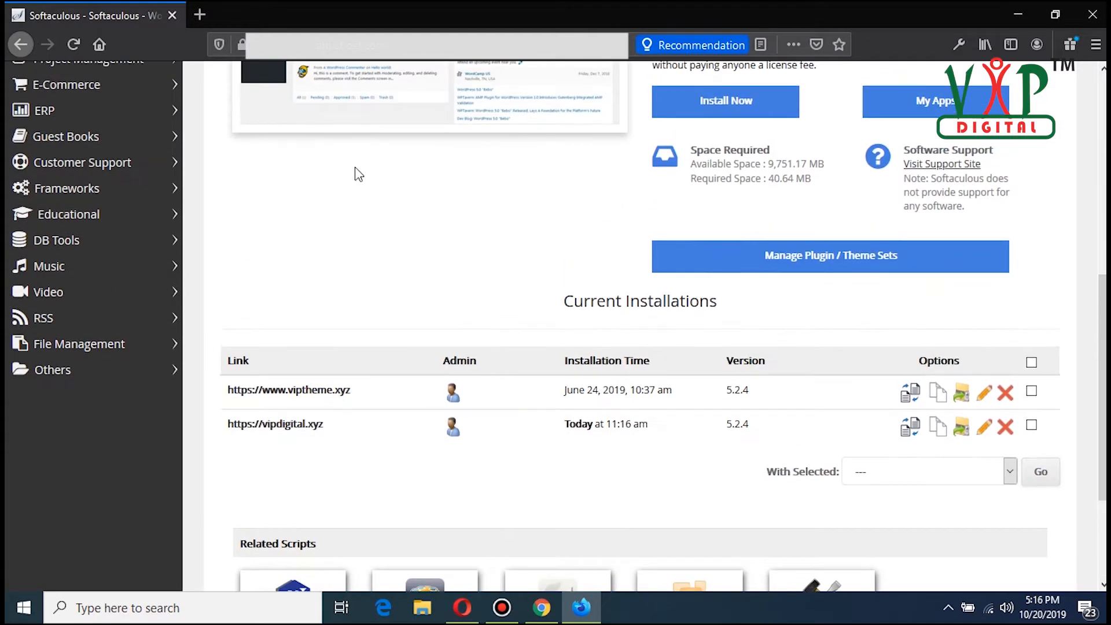
# Step: Open vipdigital.xyz in a new browser tab
pyautogui.click(197, 16)
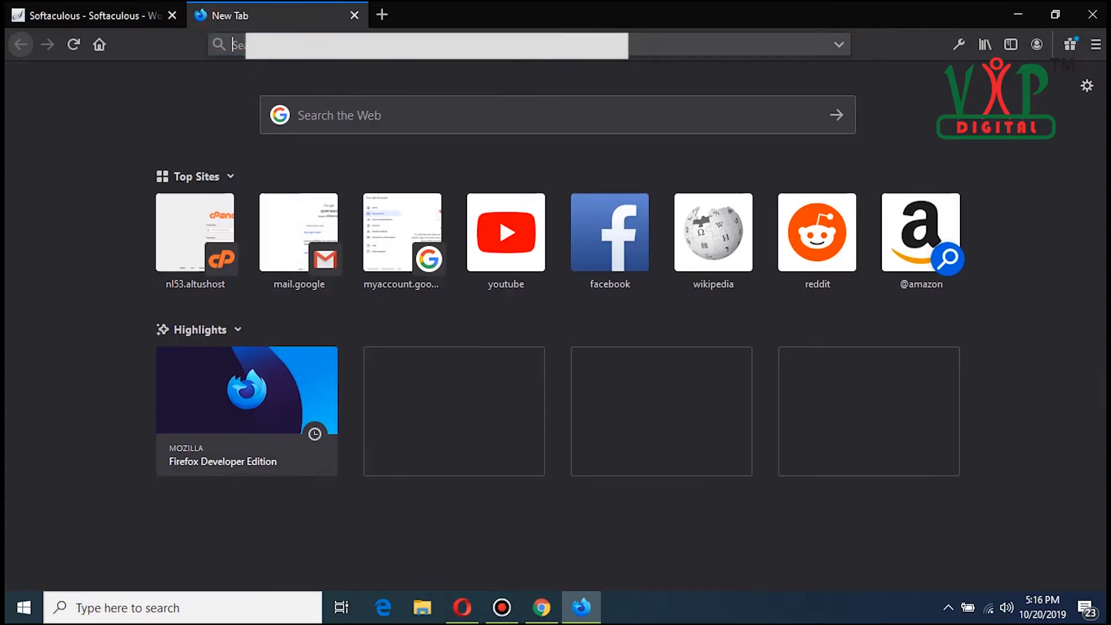
pyautogui.write('vipd')
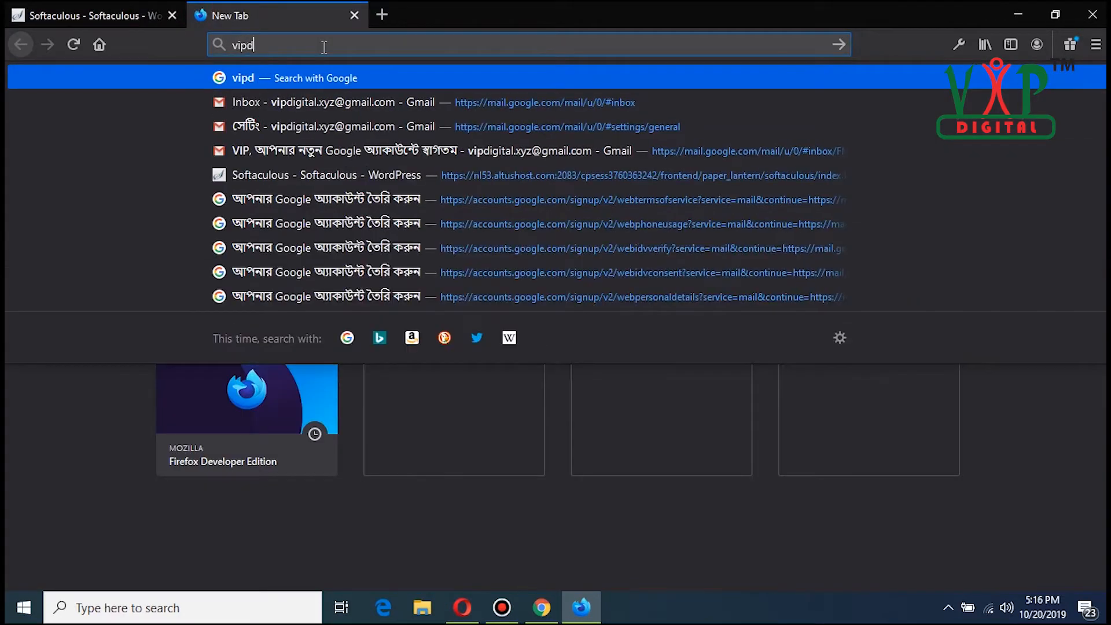
pyautogui.write('igital')
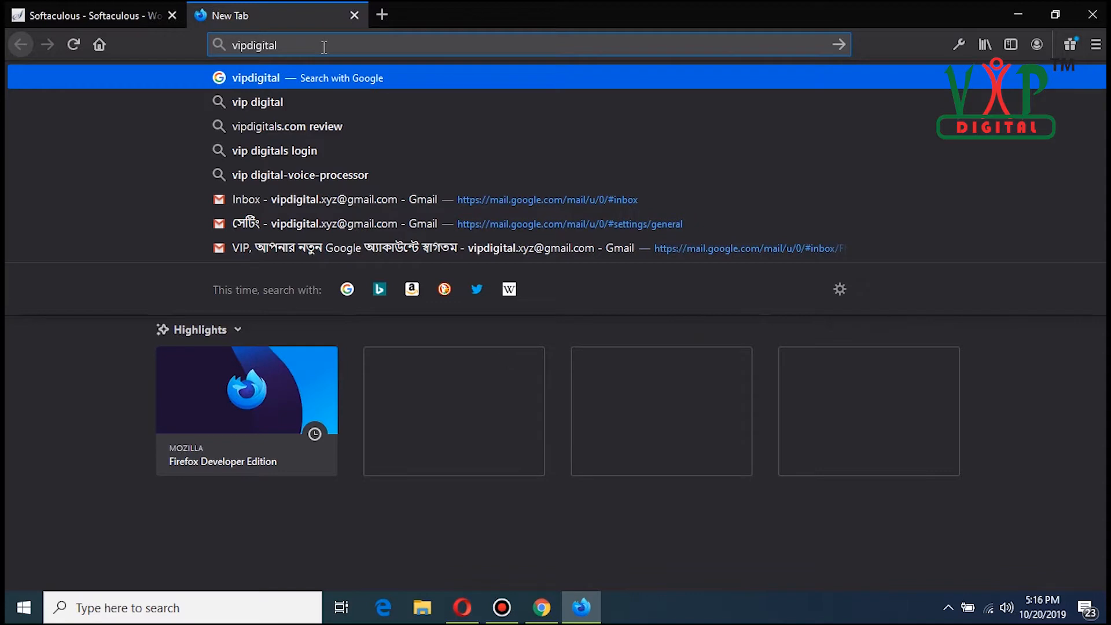
pyautogui.write('.xyz')
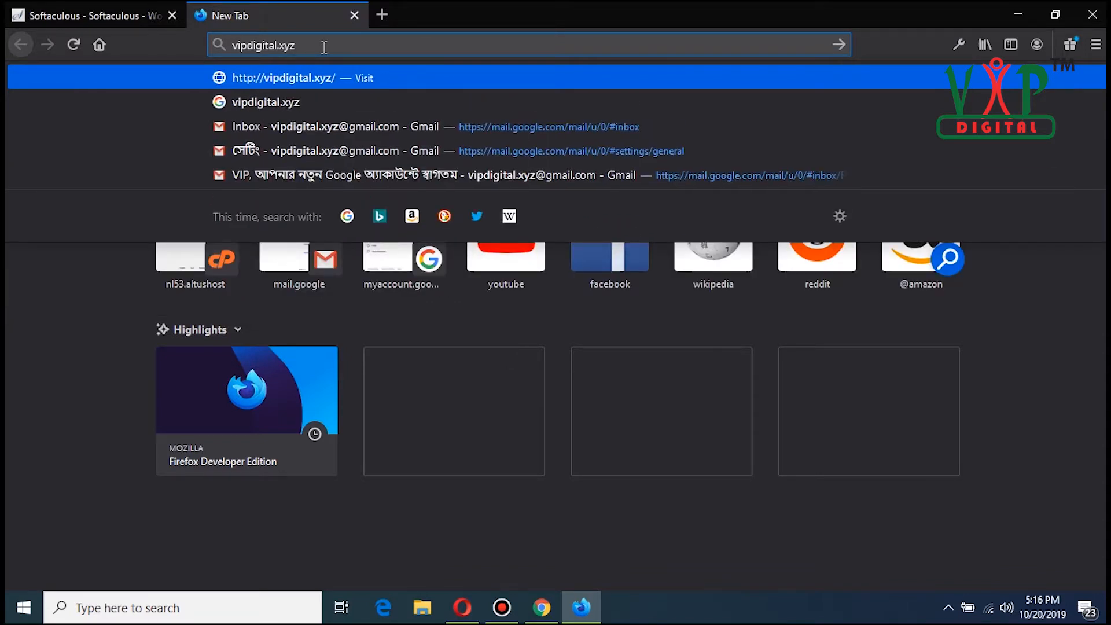
pyautogui.press('Return')
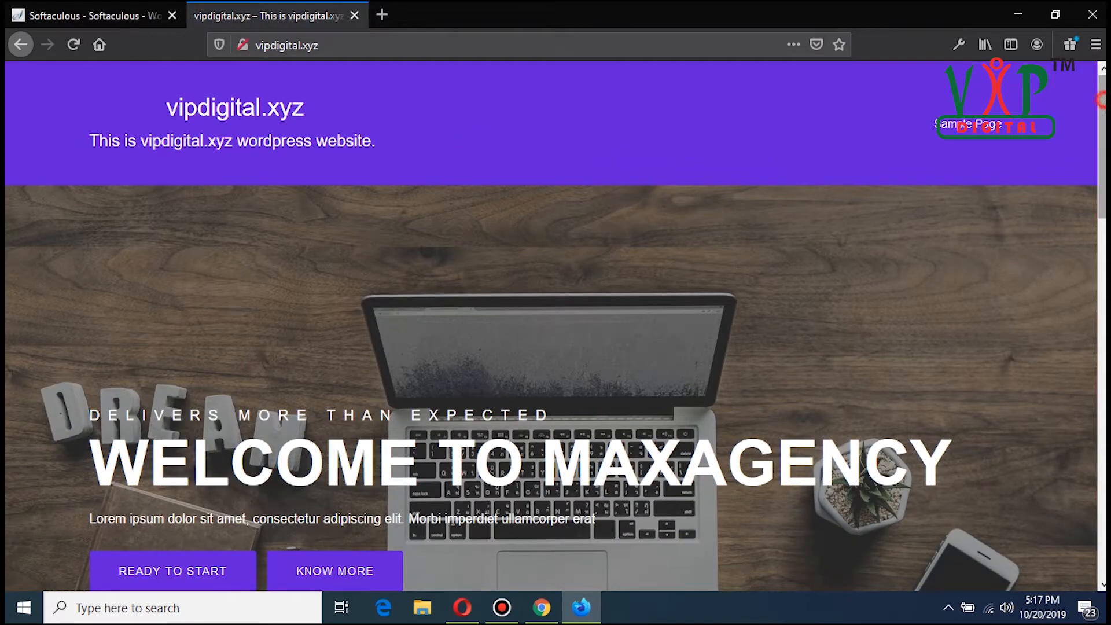
# Step: Scroll through the new site's homepage to examine its theme layout
pyautogui.scroll(-3, 1101, 105)
pyautogui.scroll(-5, 556, 325)
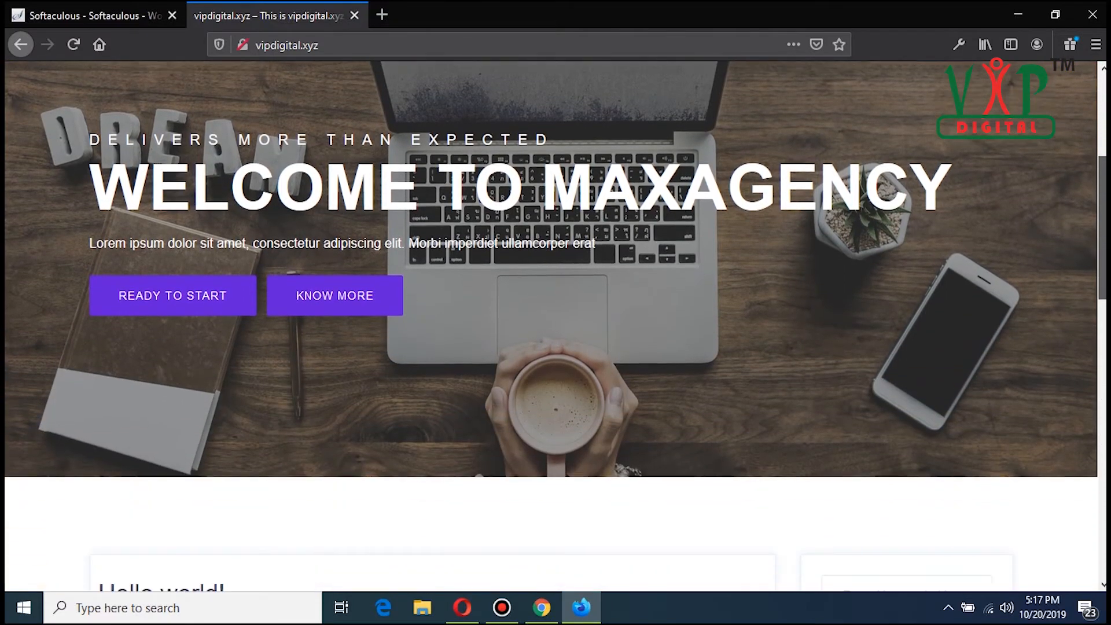
pyautogui.scroll(-5, 555, 324)
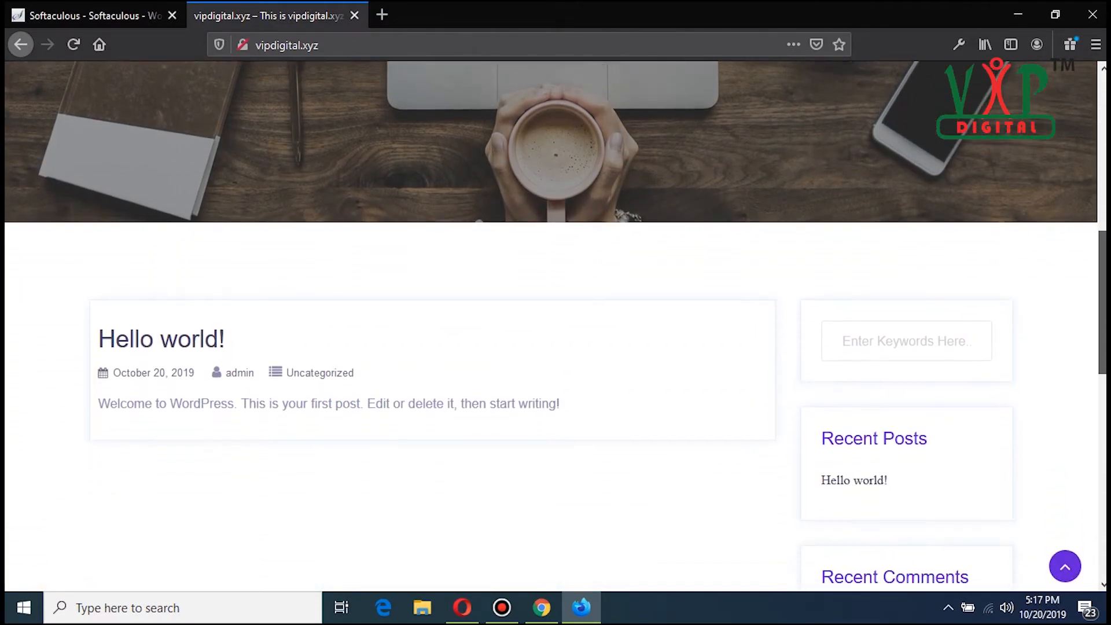
pyautogui.scroll(-8, 555, 324)
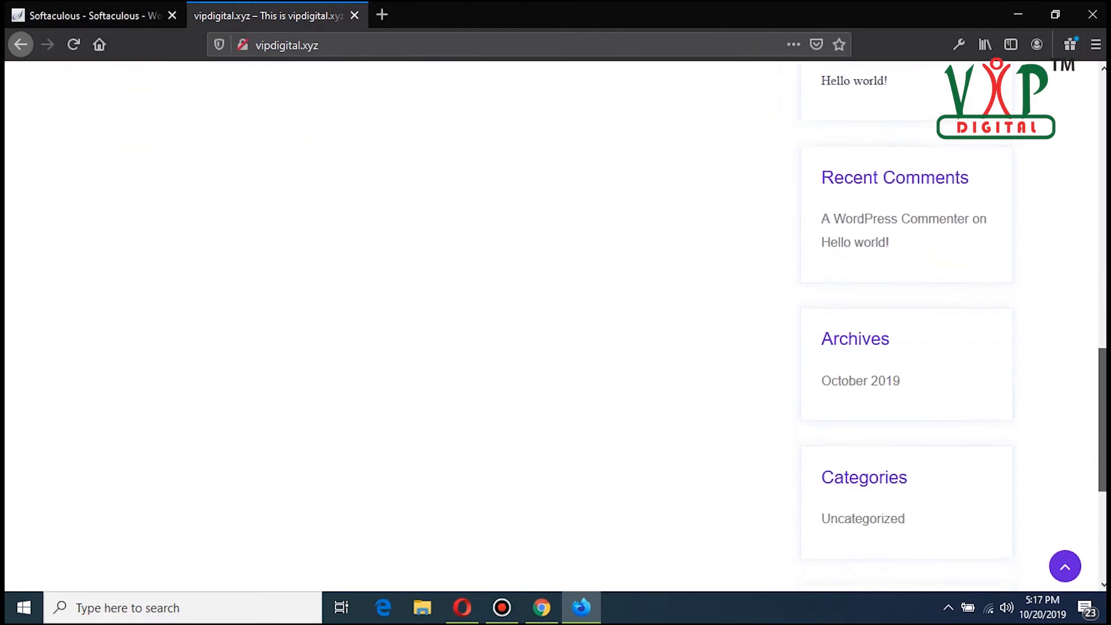
pyautogui.scroll(20, 1103, 425)
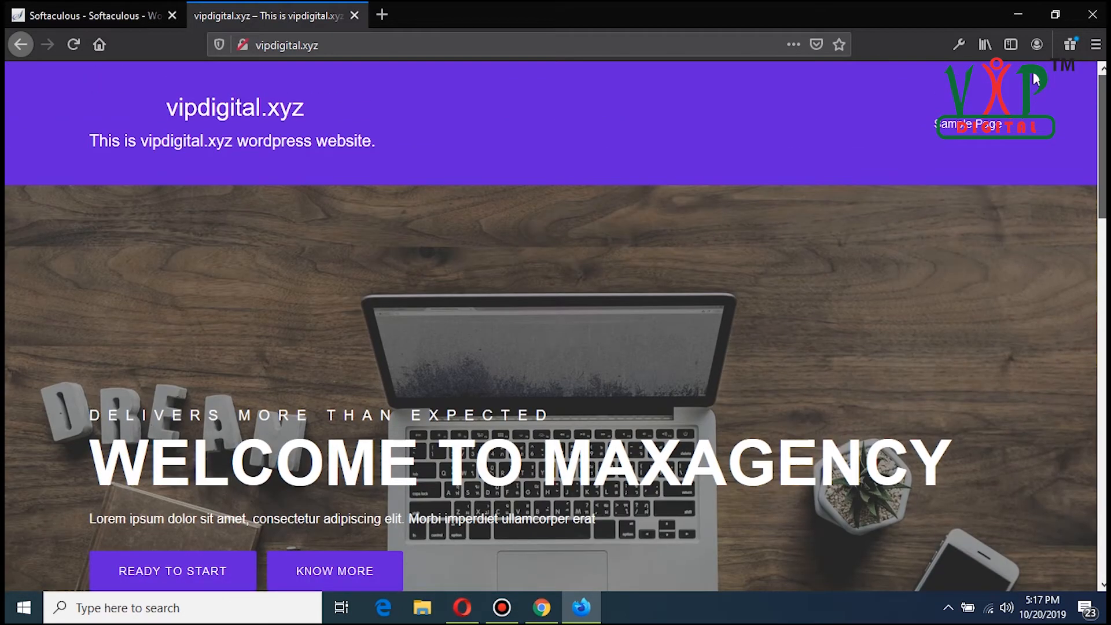
# Step: Go to the site's admin address vipdigital.xyz/wp-admin
pyautogui.click(388, 50)
pyautogui.click(408, 50)
pyautogui.write('/w')
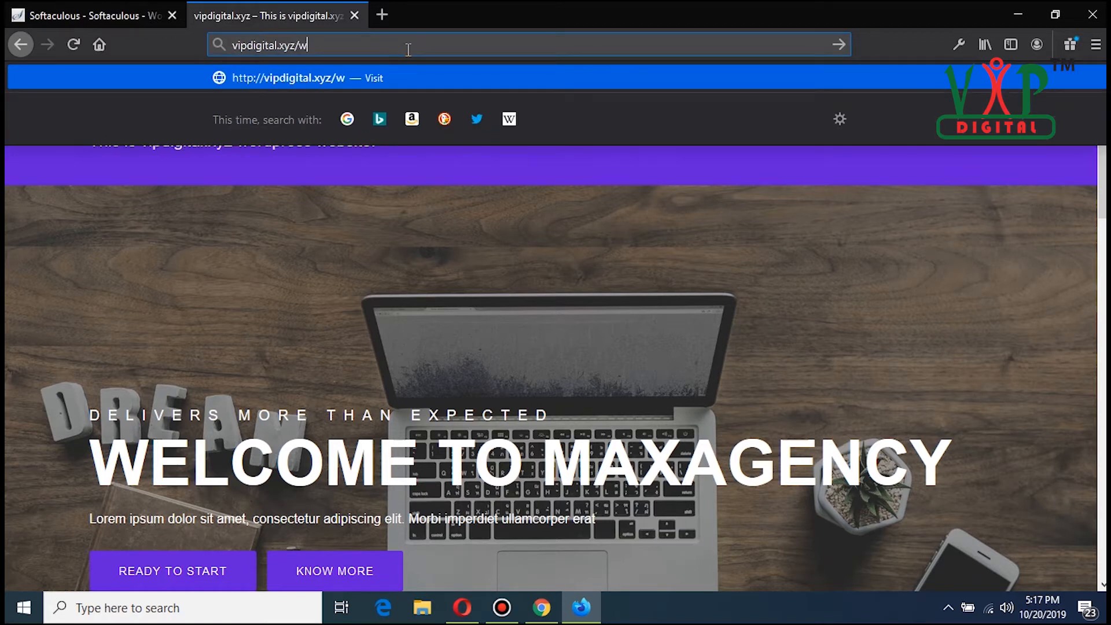
pyautogui.write('p-admin')
pyautogui.press('Return')
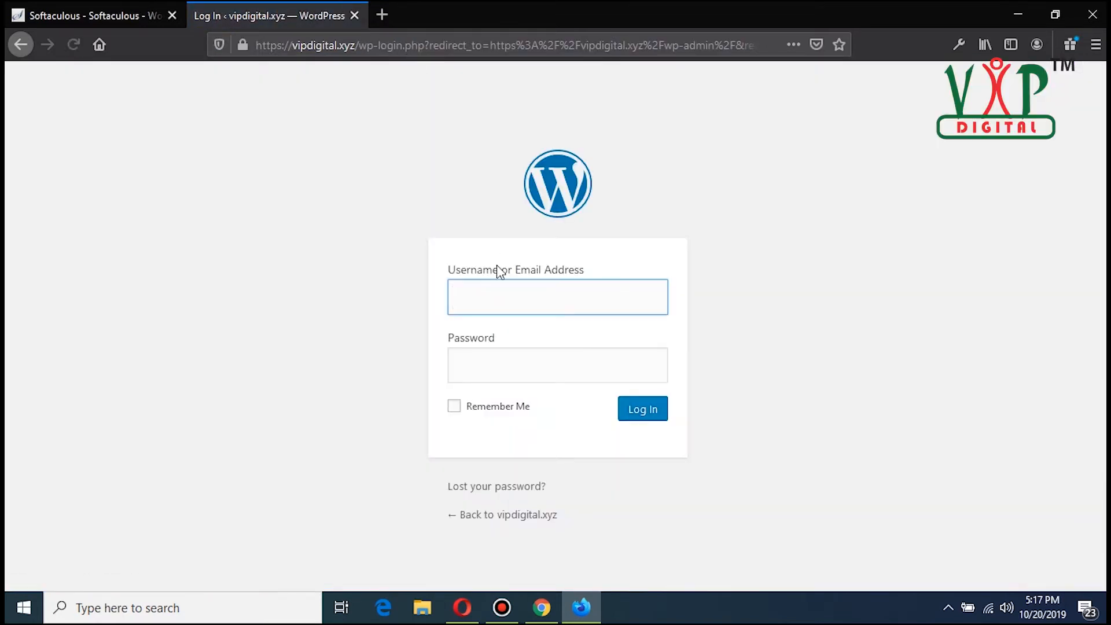
# Step: Log in to WordPress with username admin and the account password
pyautogui.click(534, 300)
pyautogui.write('admin')
pyautogui.press('Tab')
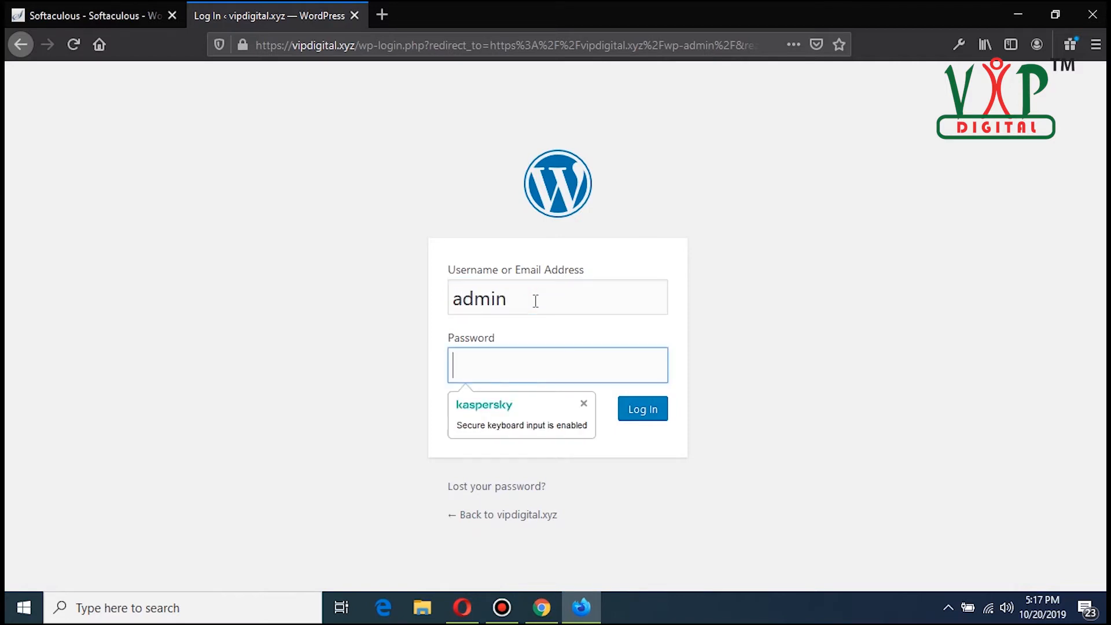
pyautogui.write('••••••')
pyautogui.click(639, 414)
pyautogui.click(347, 193)
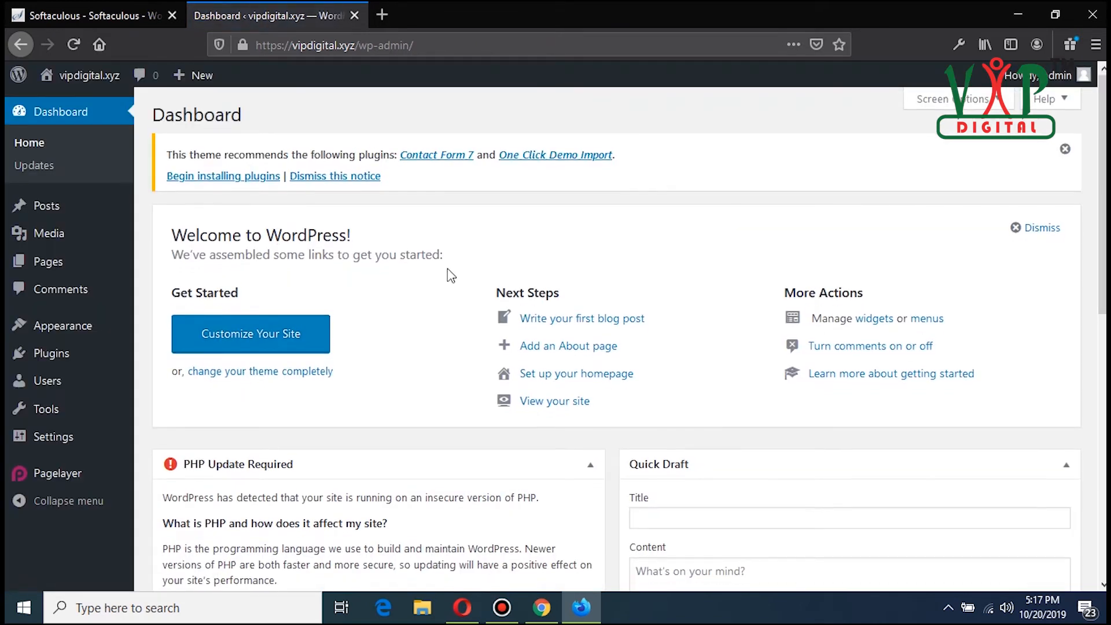
# Step: Browse the WordPress dashboard home screen and minimize the browser window
pyautogui.scroll(-8, 451, 276)
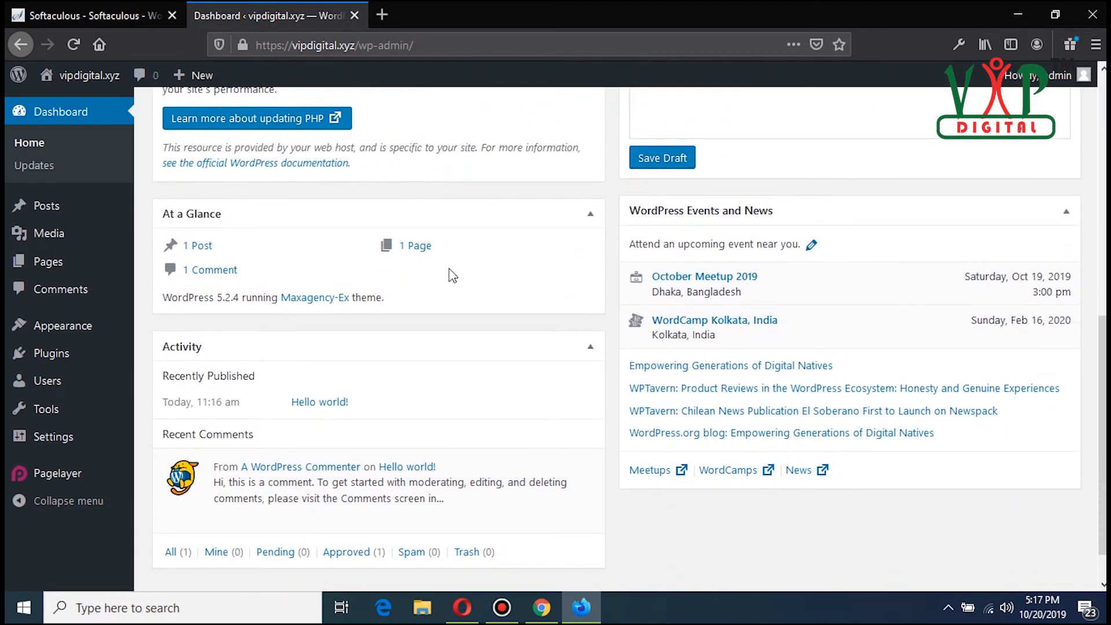
pyautogui.scroll(3, 505, 377)
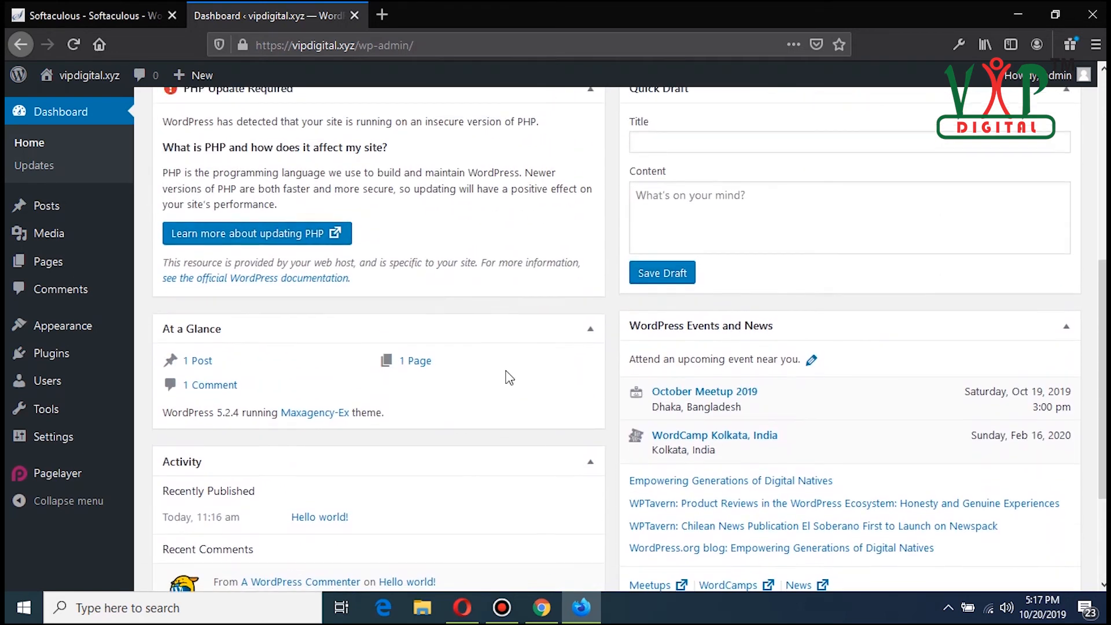
pyautogui.scroll(6, 506, 377)
pyautogui.click(74, 114)
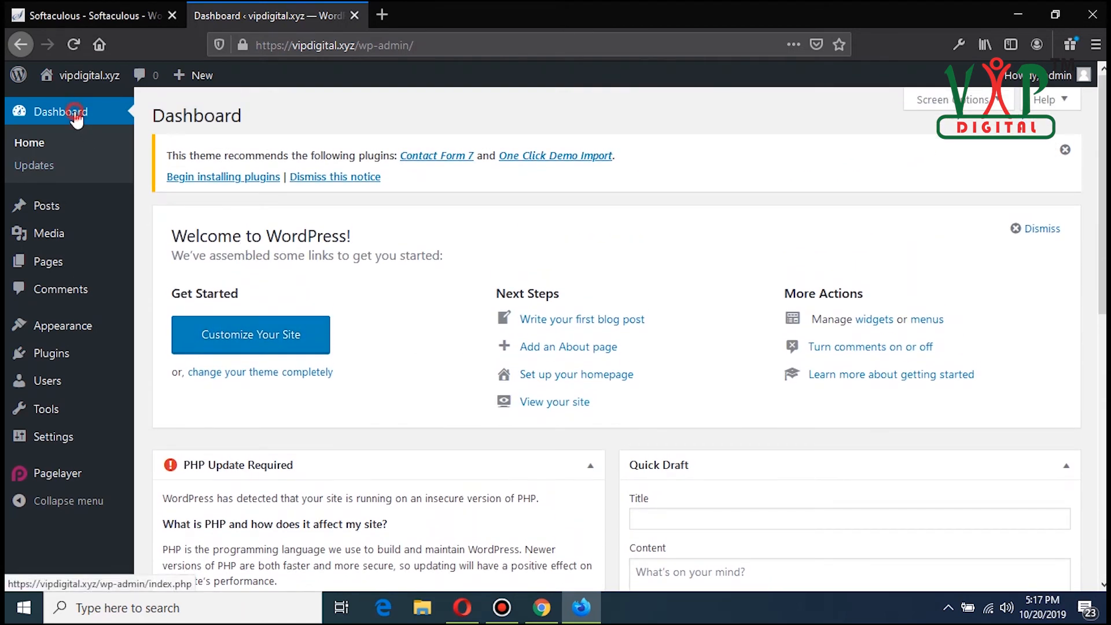
pyautogui.moveTo(285, 118); pyautogui.dragTo(157, 118)
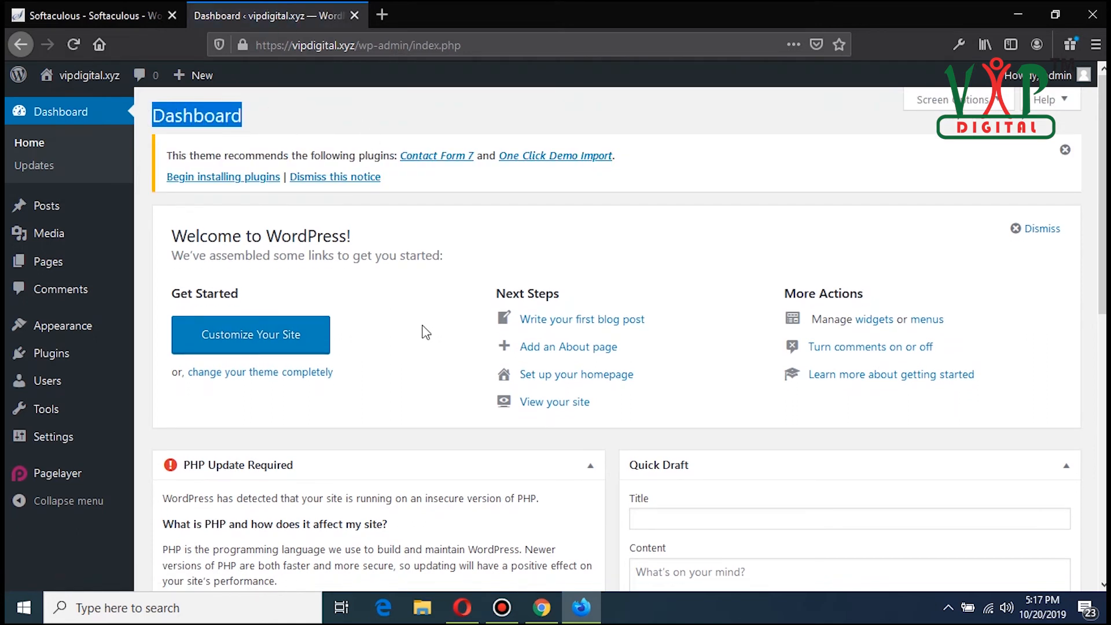
pyautogui.click(1020, 16)
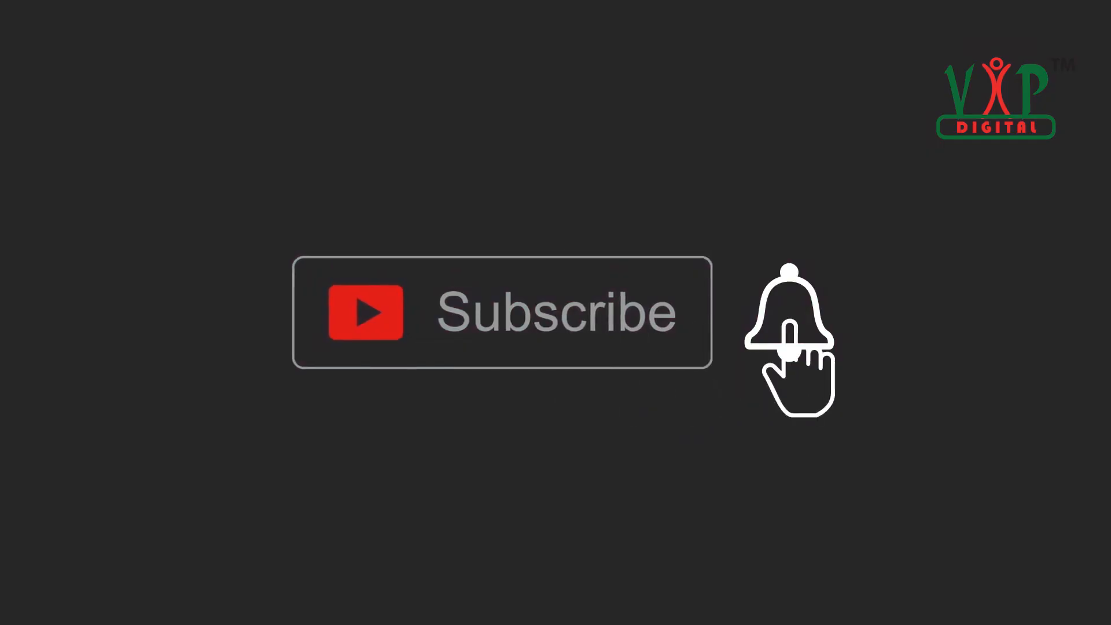